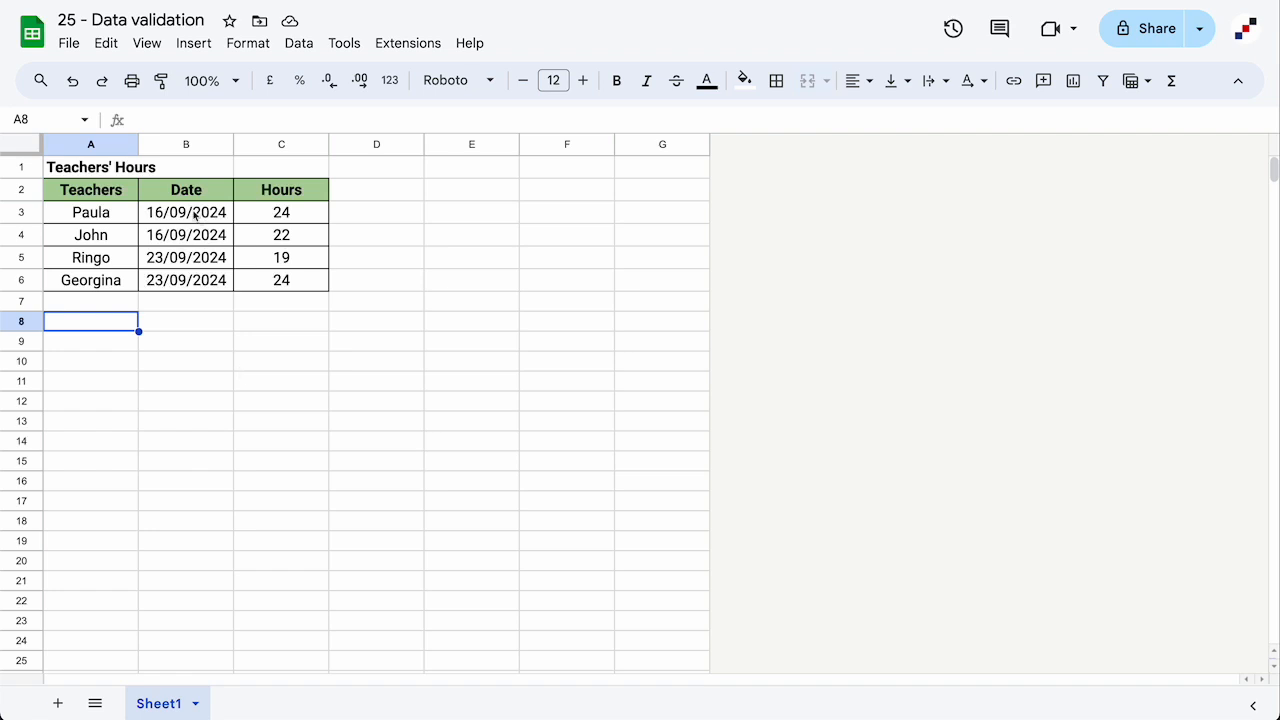
# - Add a data validation rule to the date cells B3:B6 using the "Is valid date" criterion
pyautogui.moveTo(198, 214); pyautogui.dragTo(191, 284)
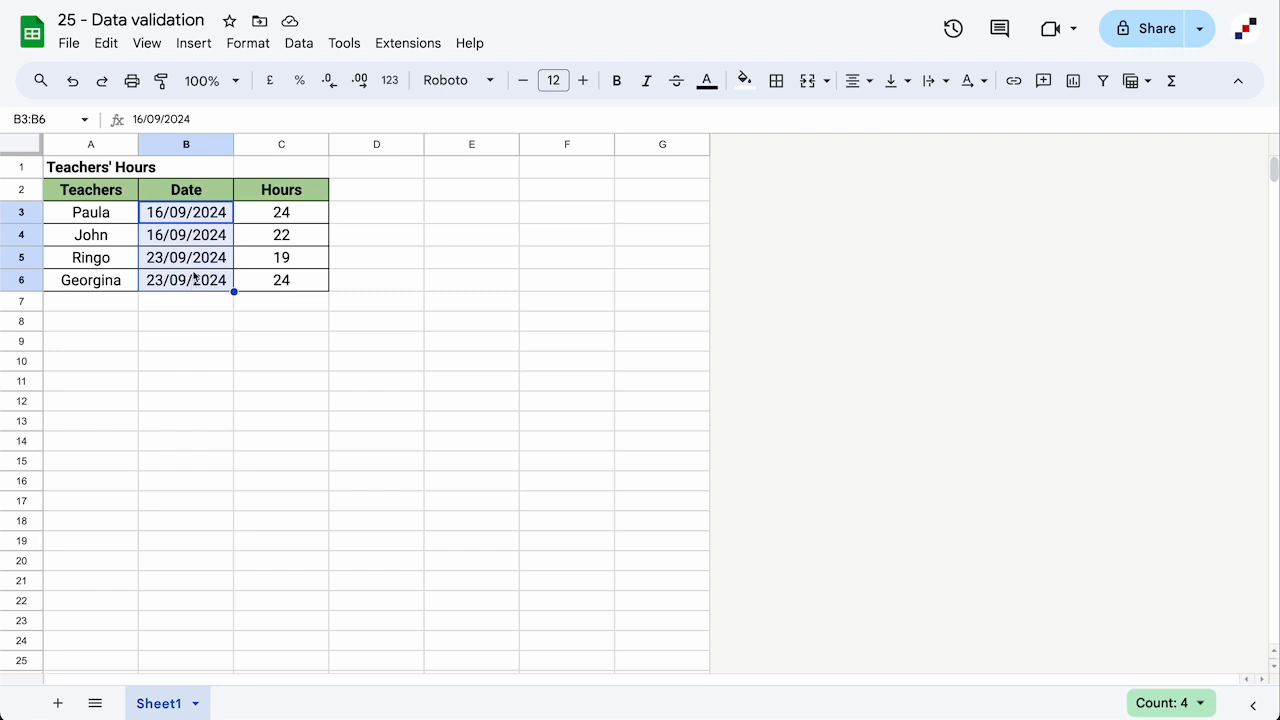
pyautogui.rightClick(195, 278)
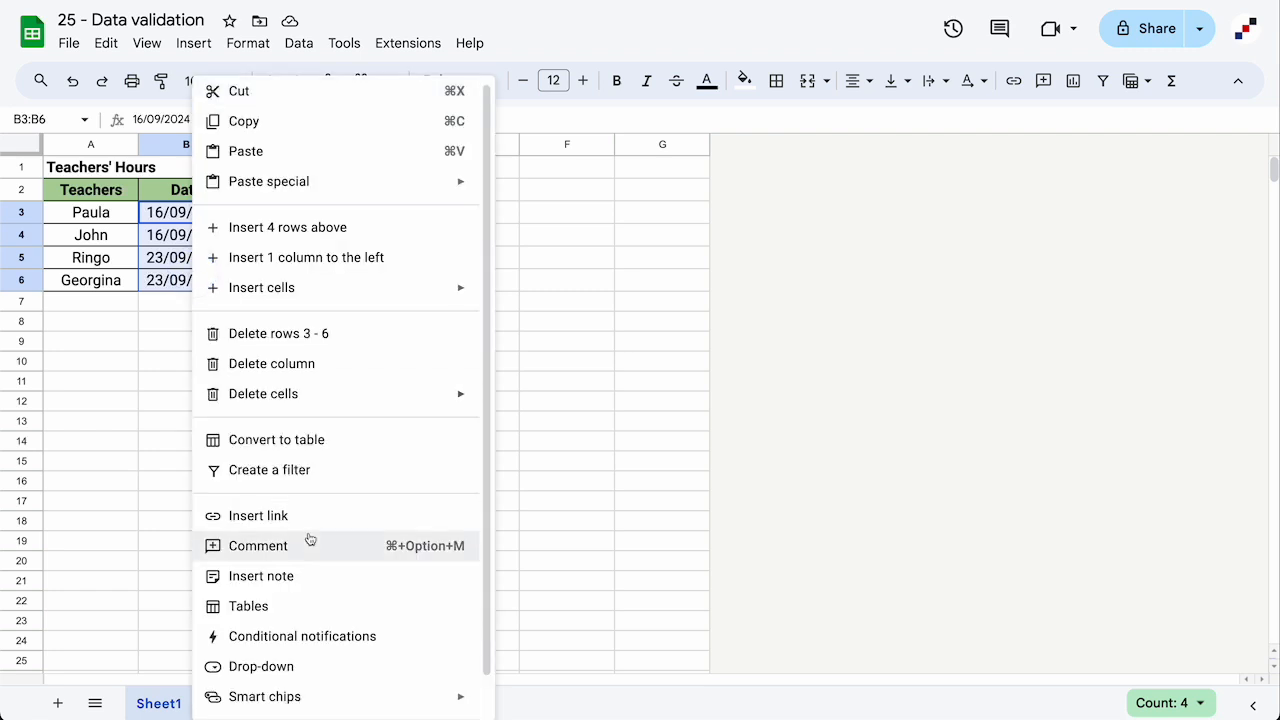
pyautogui.scroll(-1, 314, 537)
pyautogui.moveTo(376, 698)
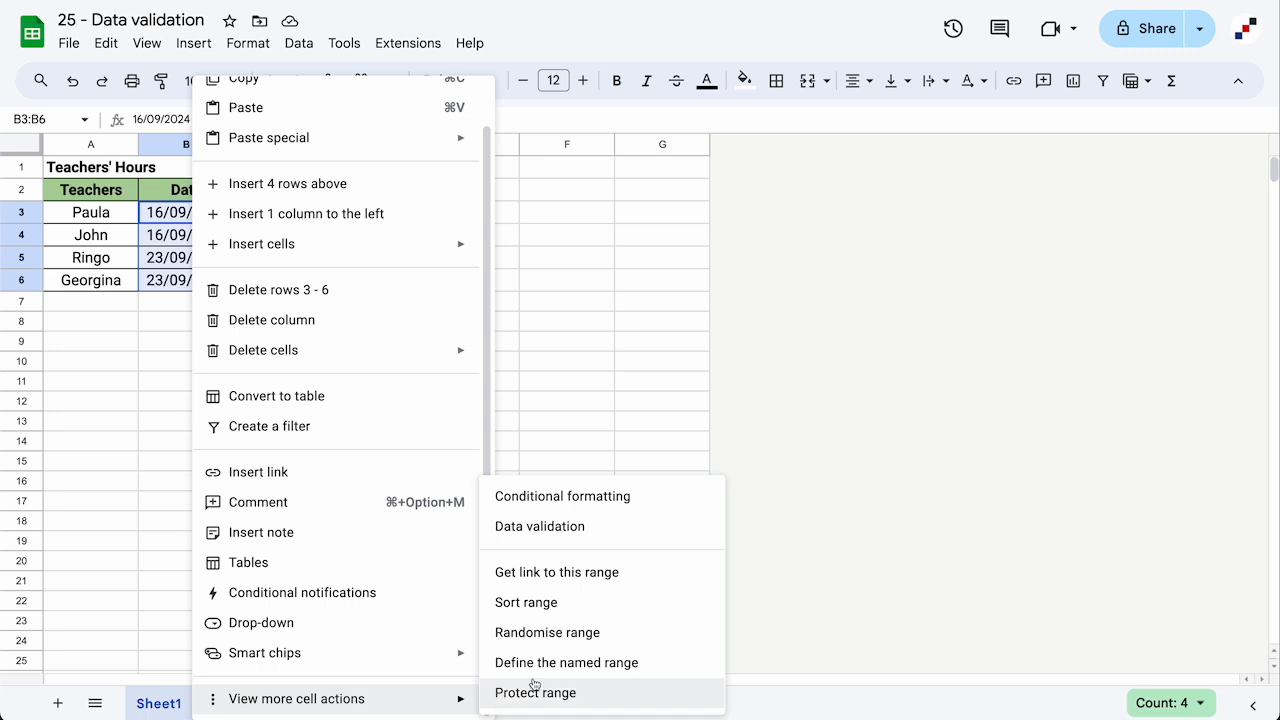
pyautogui.click(541, 527)
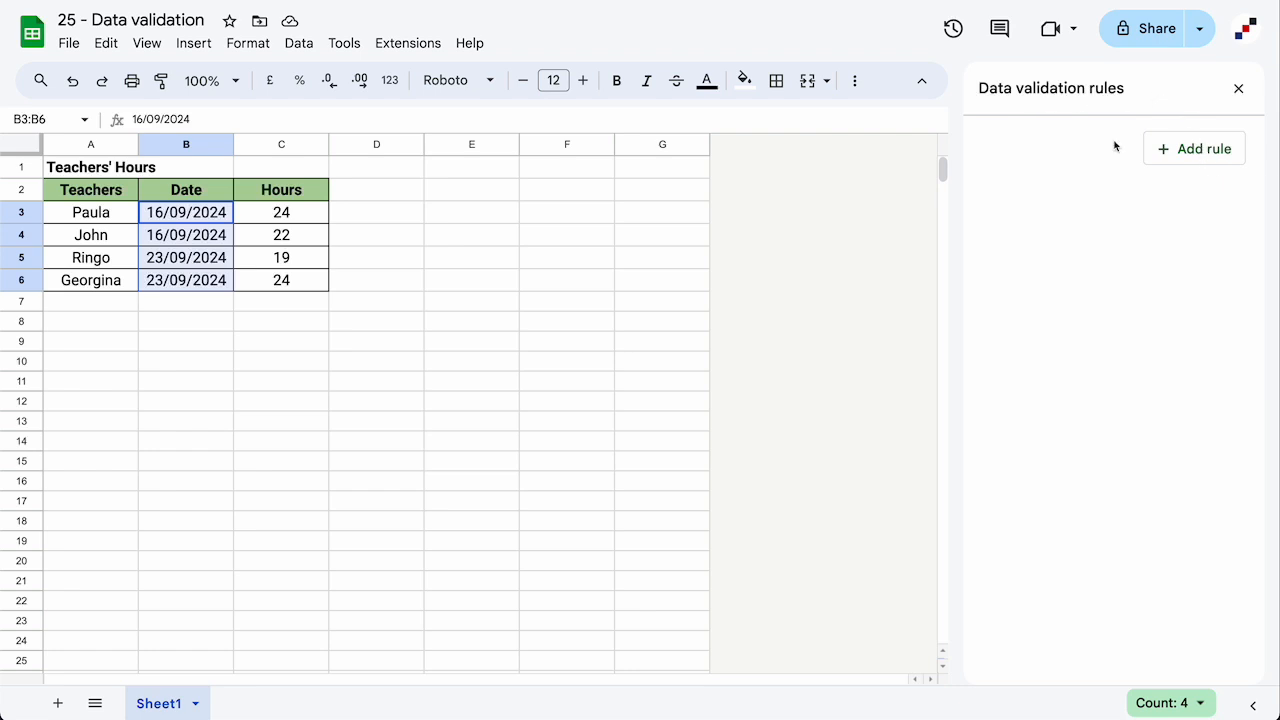
pyautogui.click(1203, 149)
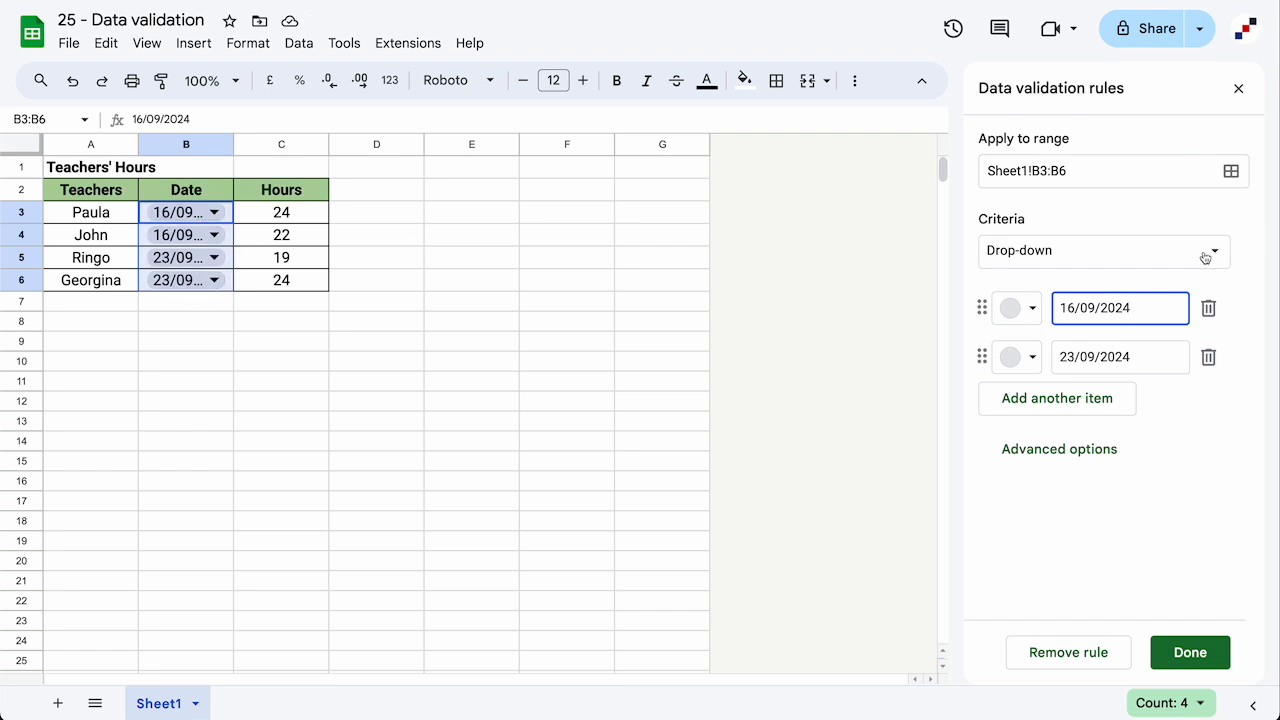
pyautogui.click(1039, 254)
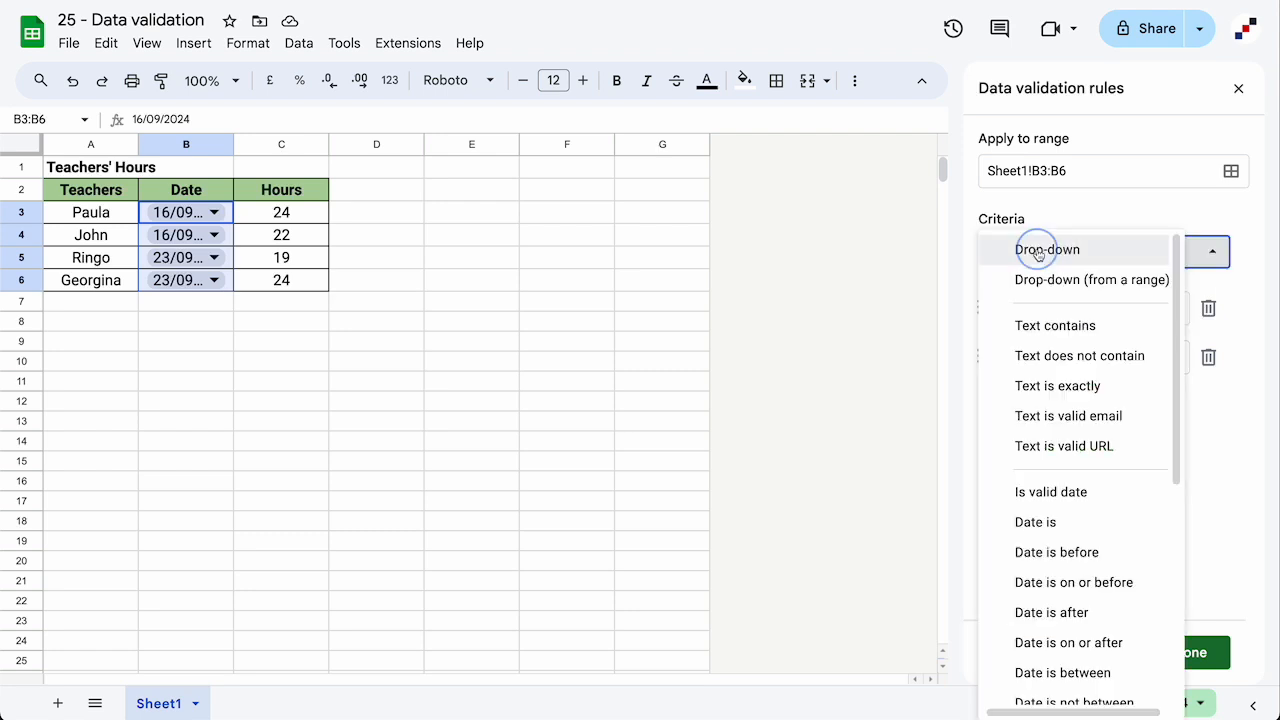
pyautogui.scroll(-1, 1096, 393)
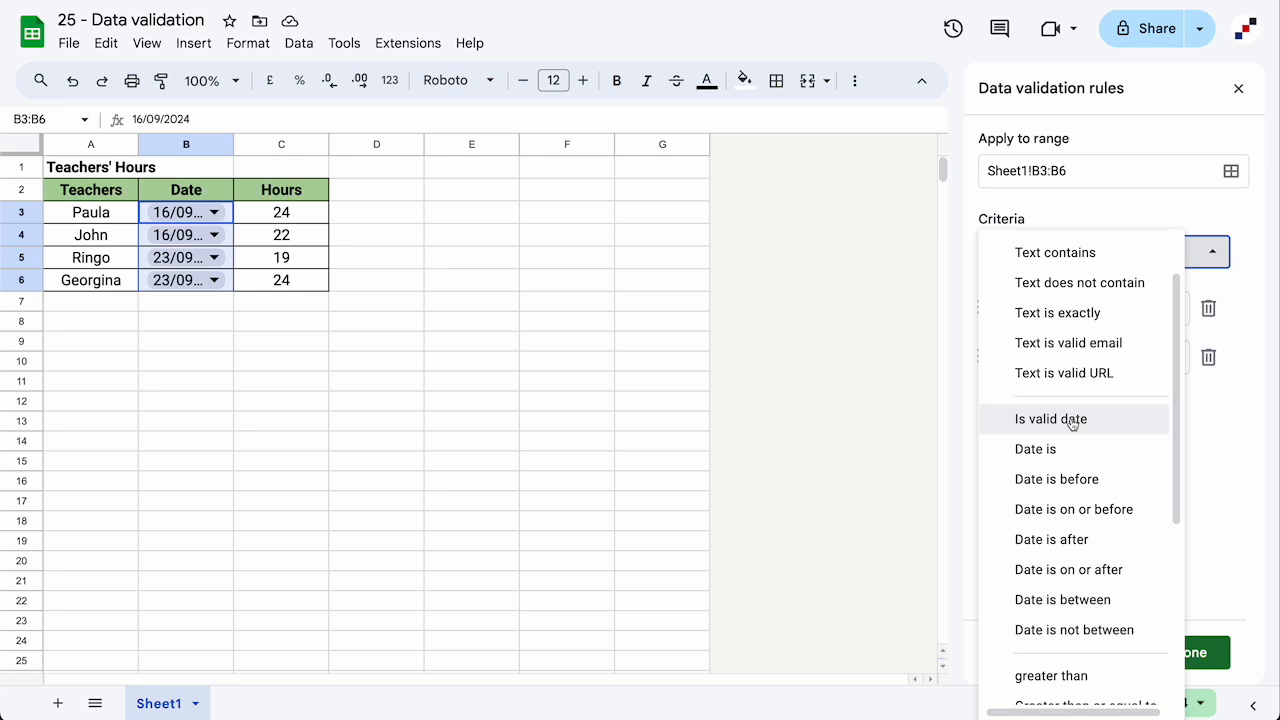
pyautogui.click(1072, 421)
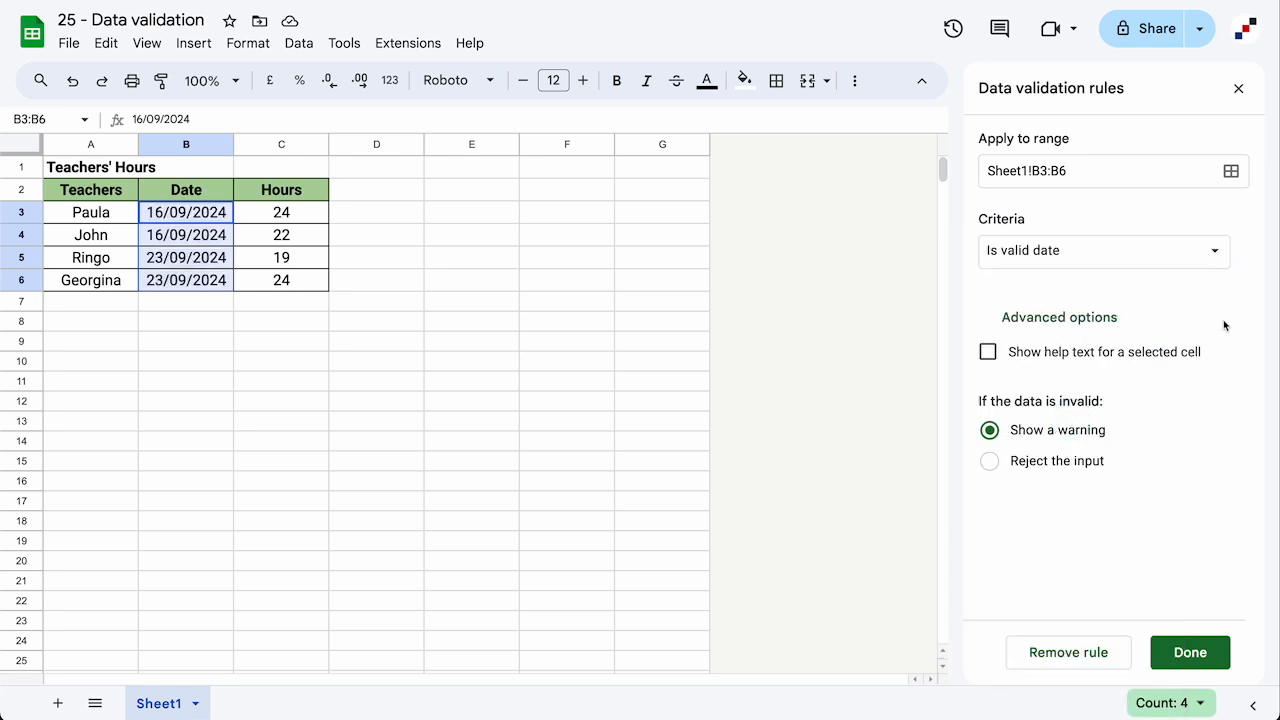
# - Enable the help text "Enter a valid date" for selected cells and save the date rule
pyautogui.click(988, 353)
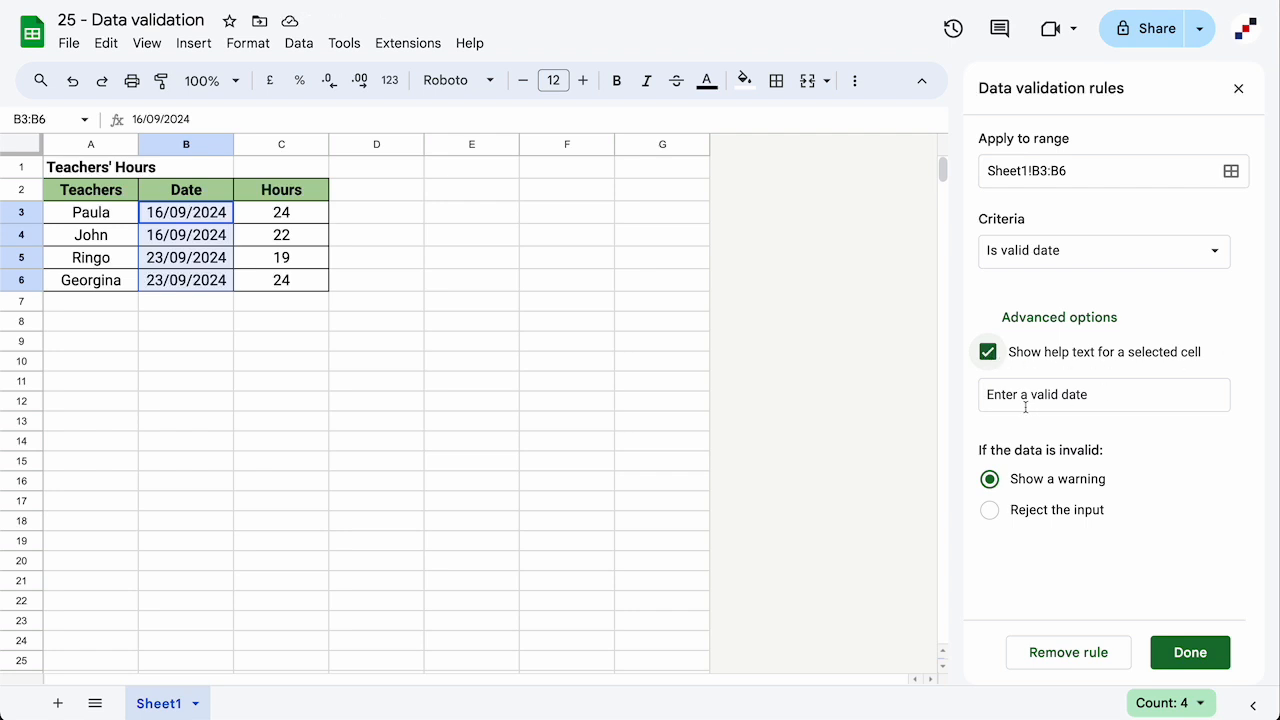
pyautogui.click(1105, 397)
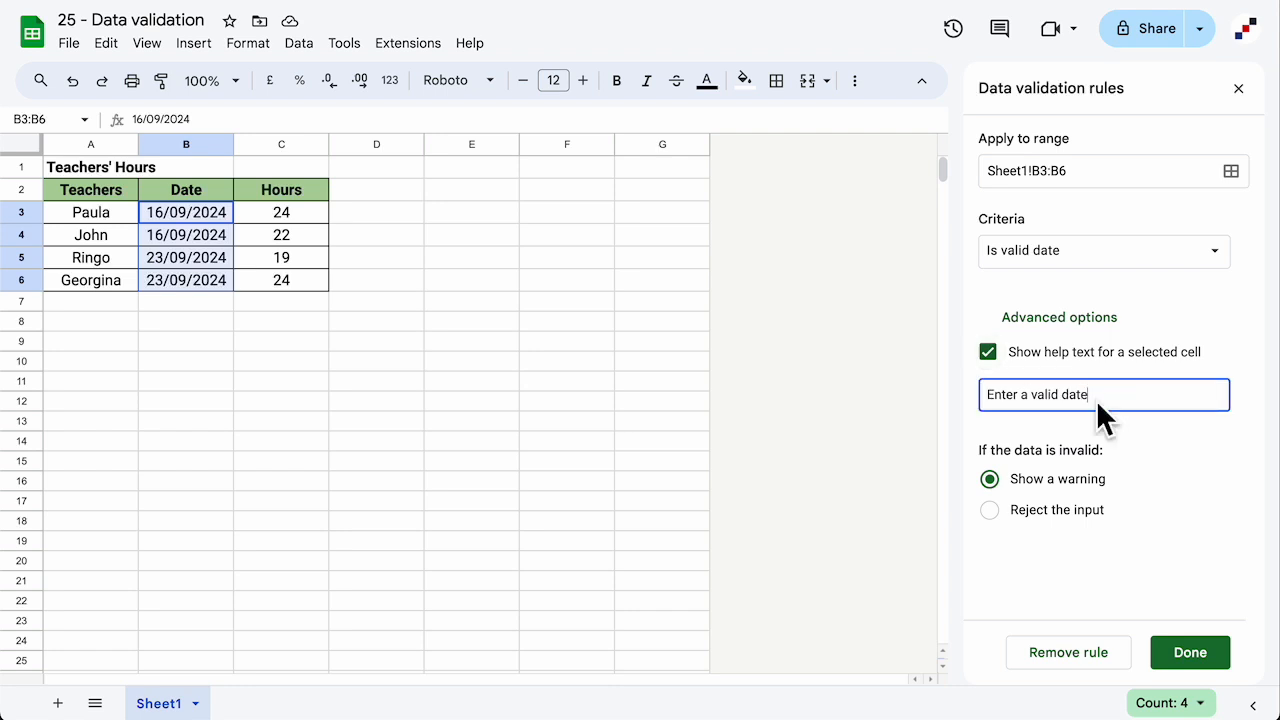
pyautogui.click(1166, 468)
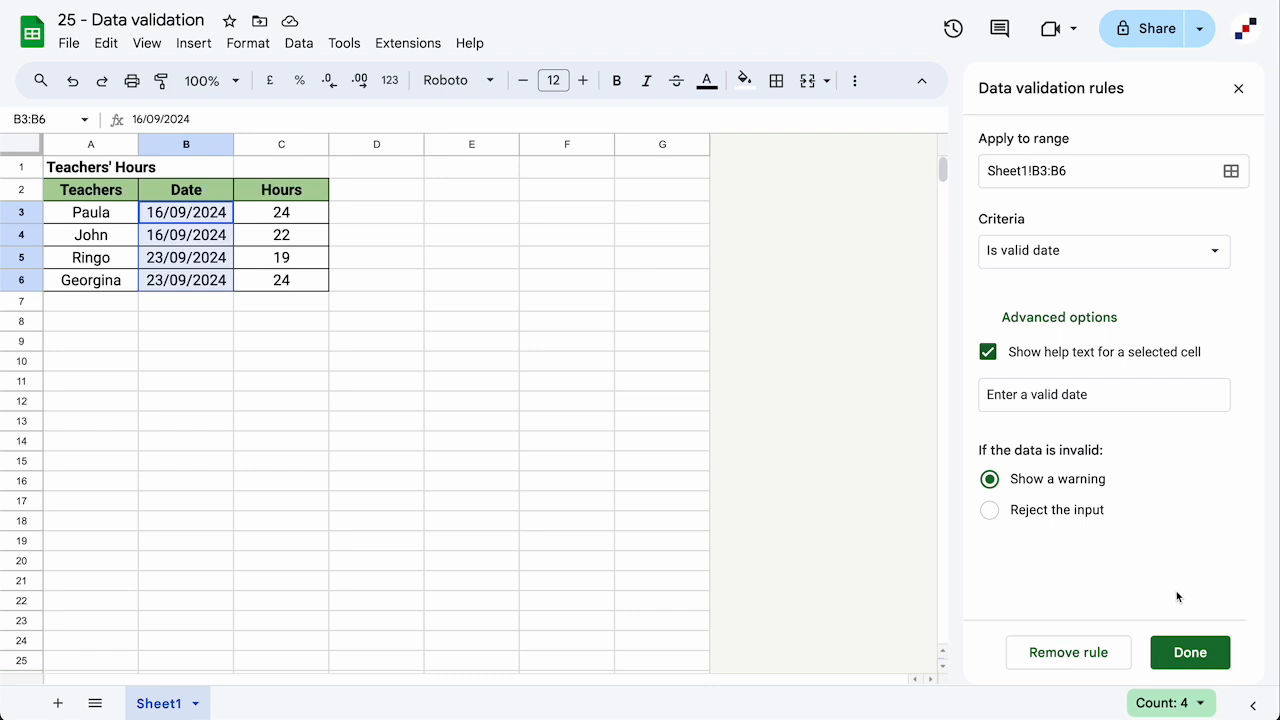
pyautogui.click(1182, 656)
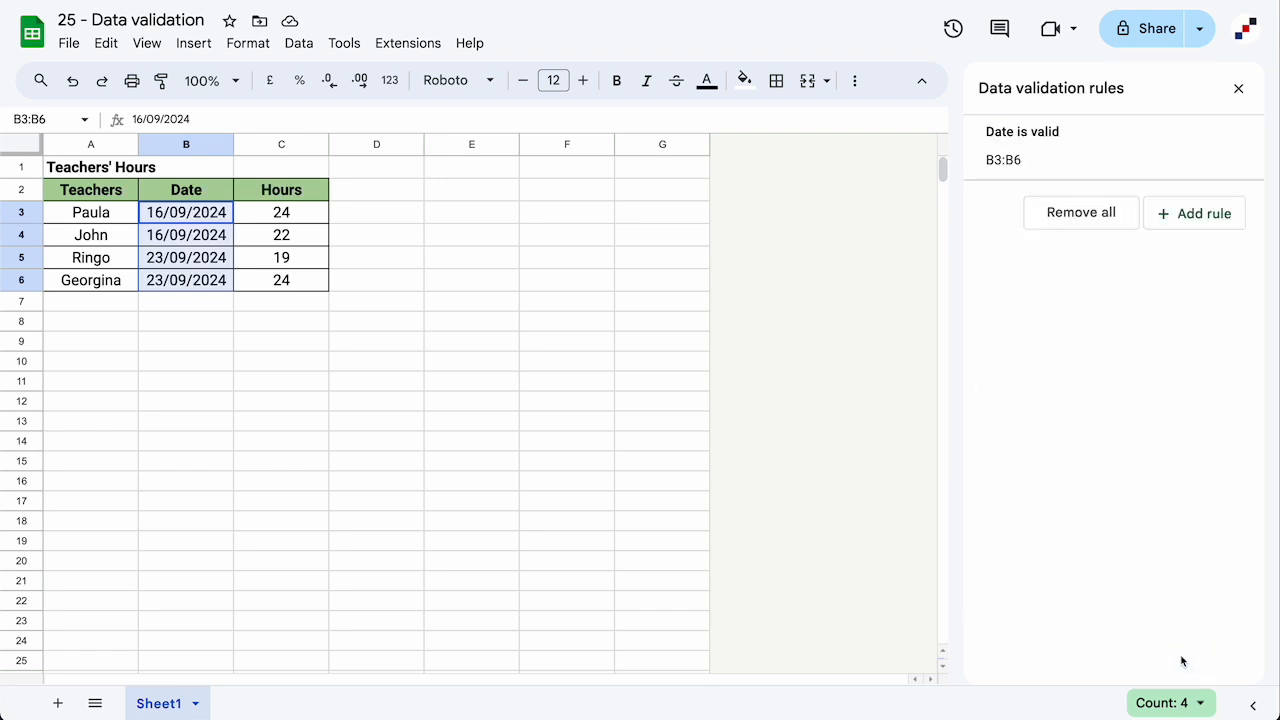
# - Test the date rule by entering 30/09/2024 in B3, and undo the entry
pyautogui.click(185, 321)
pyautogui.click(186, 212)
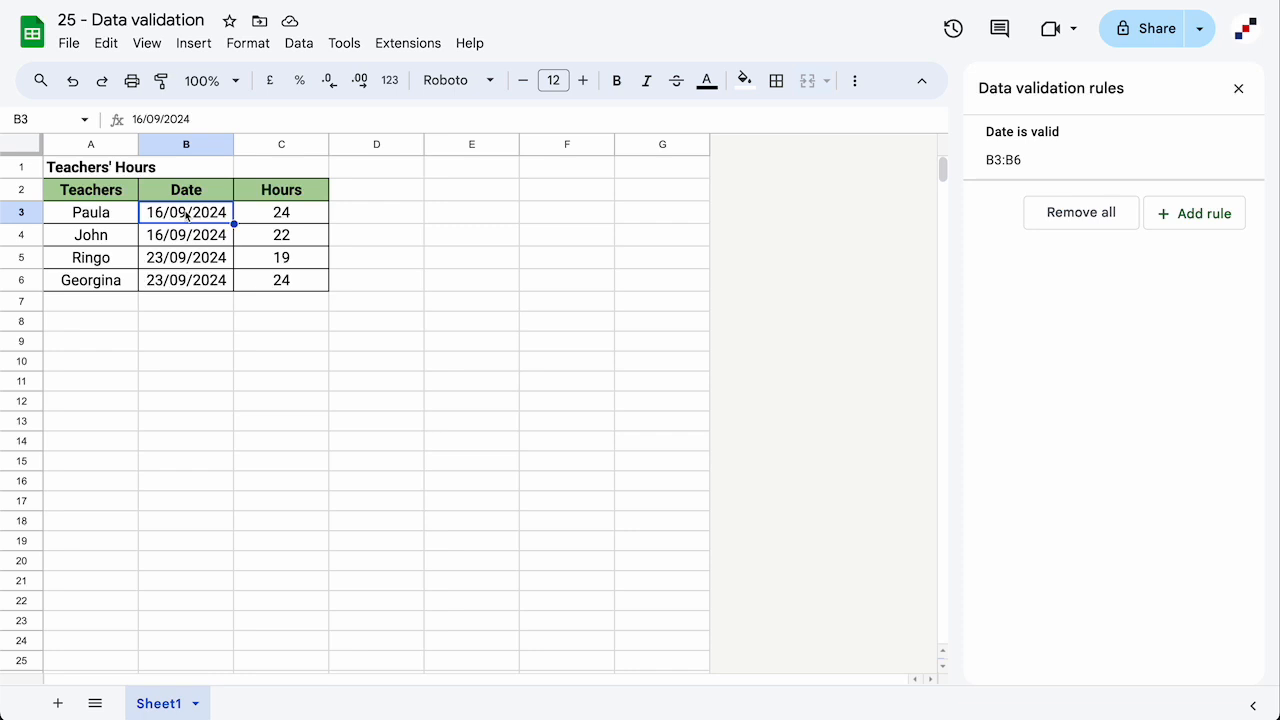
pyautogui.write('30')
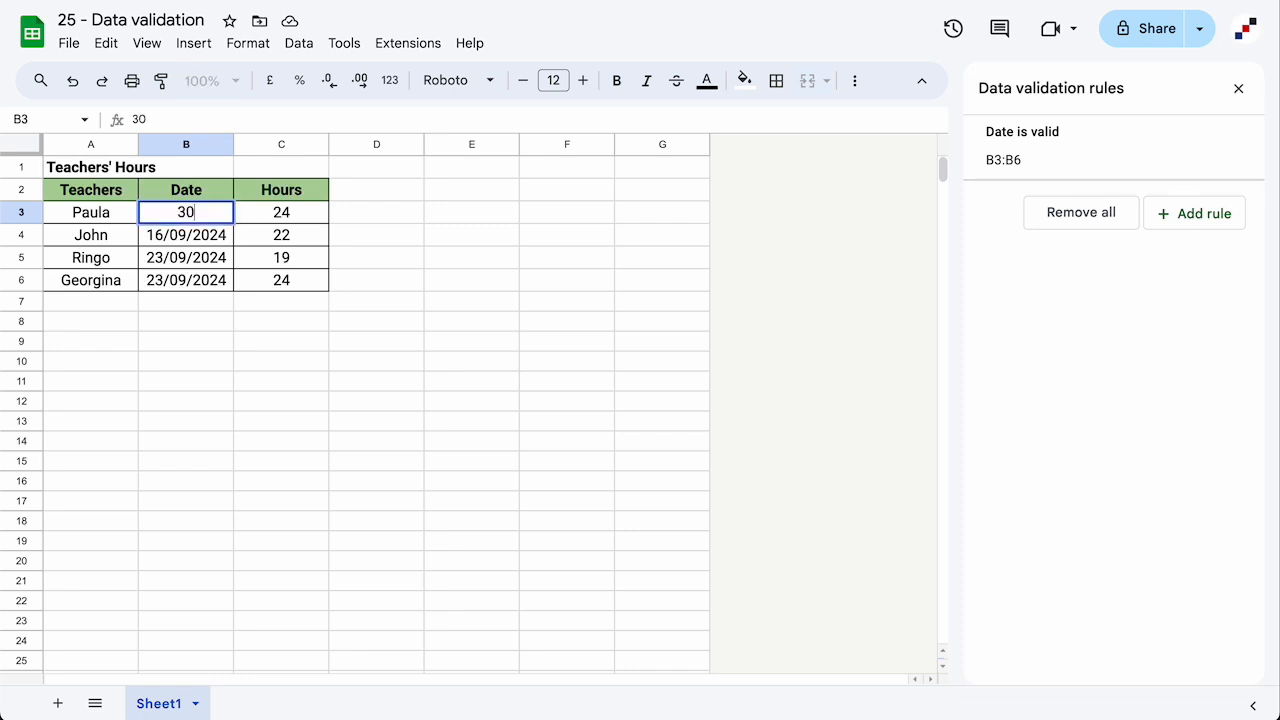
pyautogui.write('/09/2024')
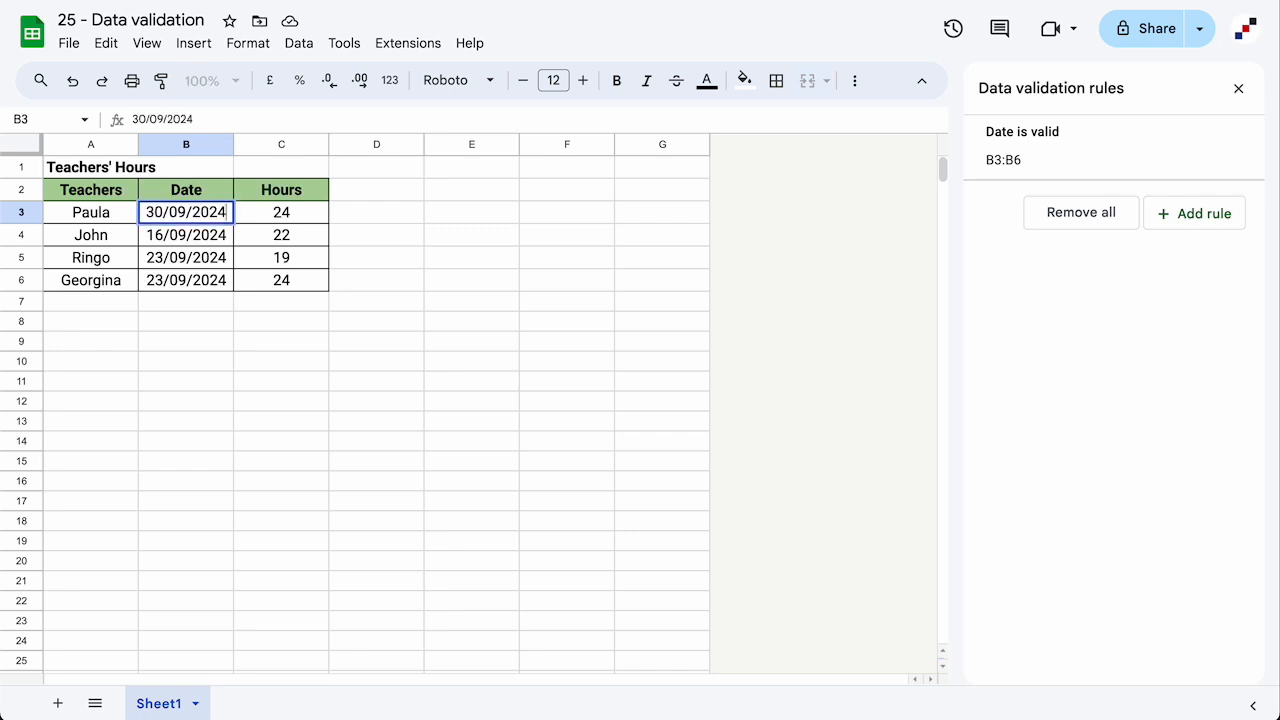
pyautogui.press('Return')
pyautogui.click(186, 212)
pyautogui.hotkey('ctrl', 'z')
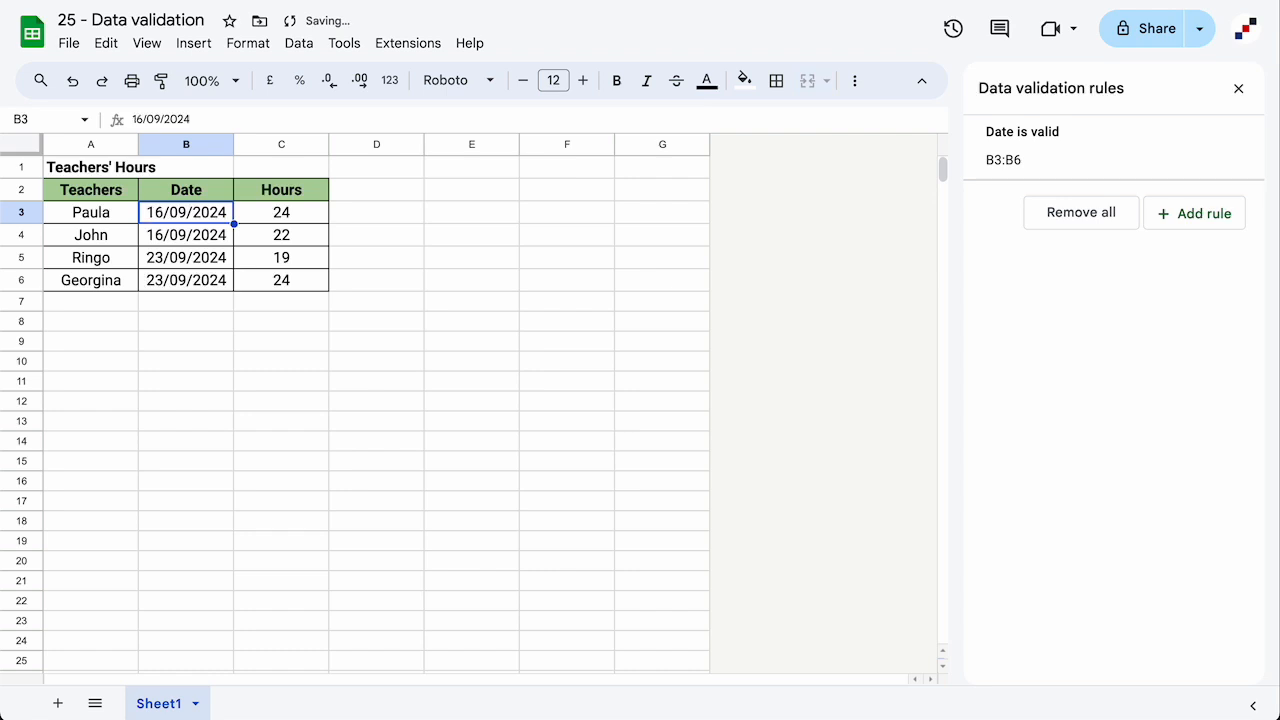
# - Test the date rule with the non-date value 2 in B3 and inspect the cell's validation note
pyautogui.write('2')
pyautogui.press('Return')
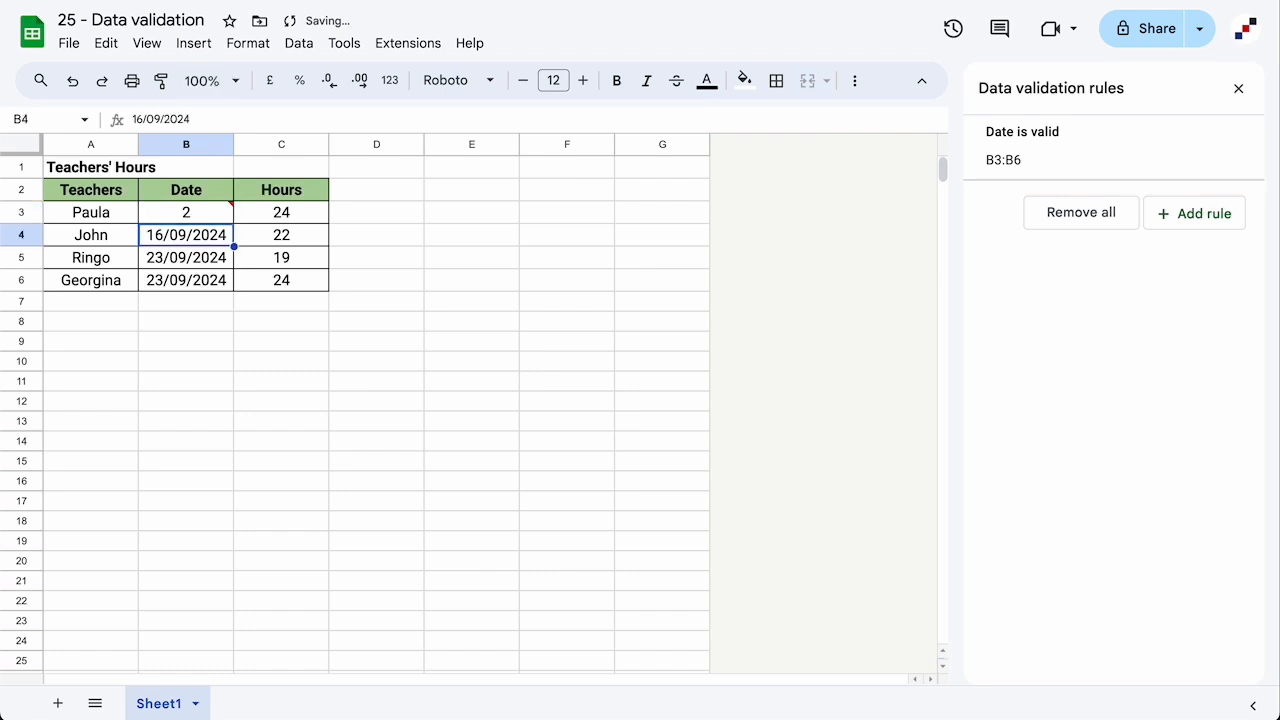
pyautogui.moveTo(209, 213)
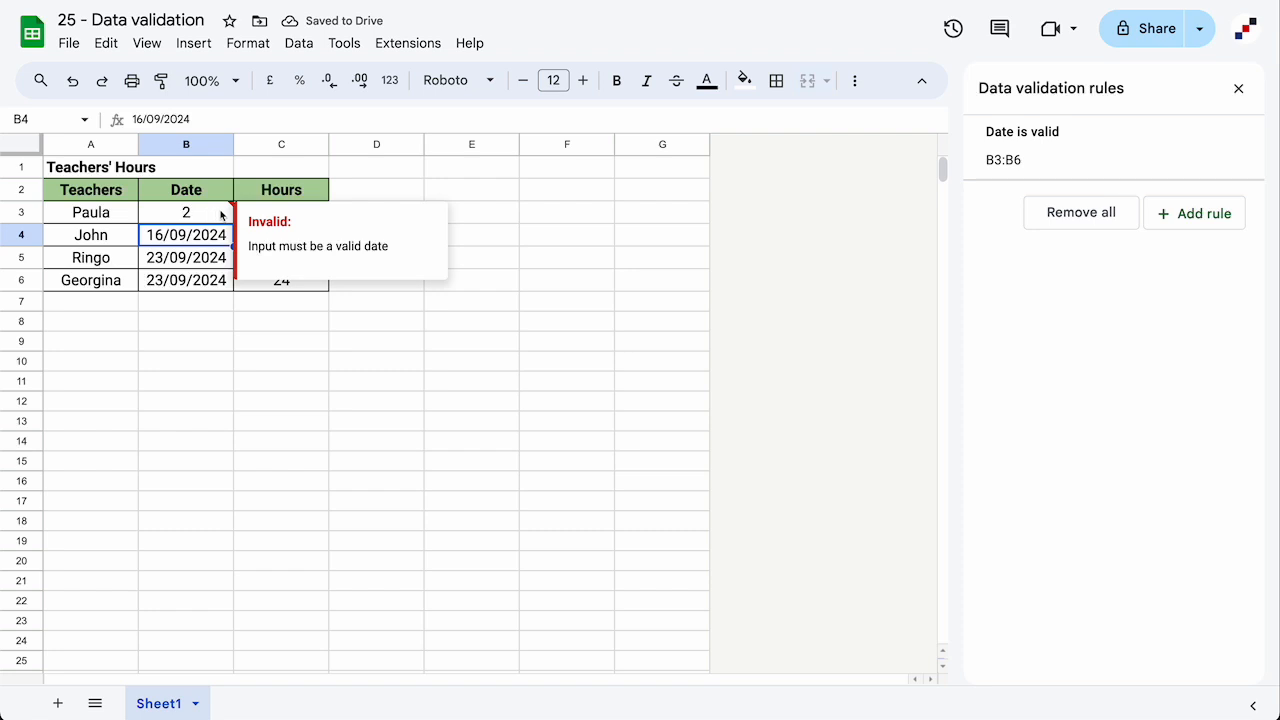
pyautogui.click(221, 214)
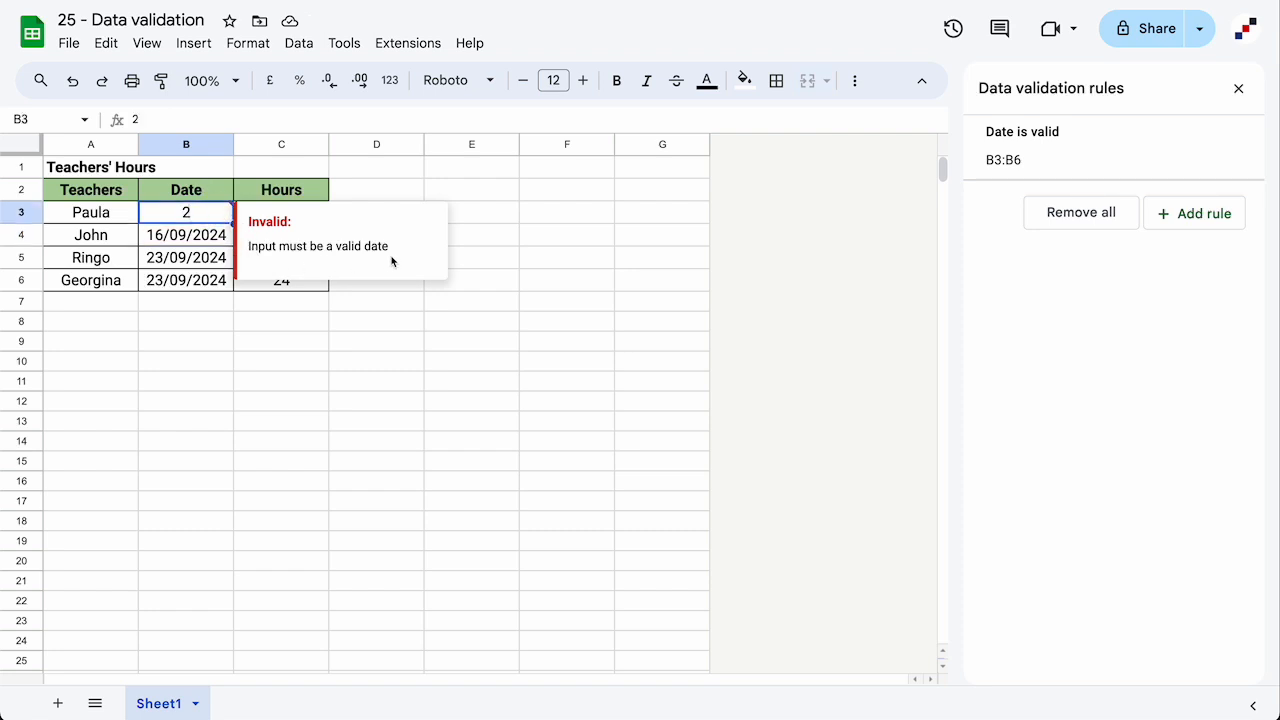
pyautogui.click(524, 268)
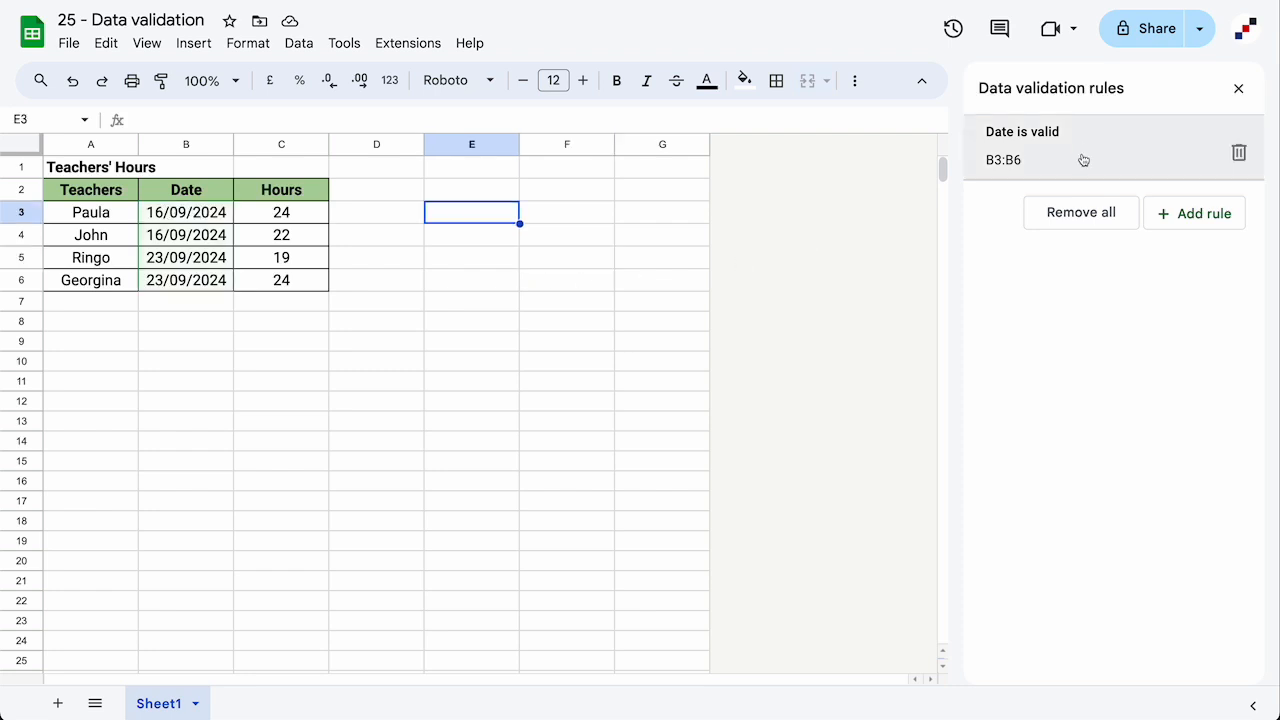
# - Reopen the B3:B6 date rule, review the available date criteria, and save it with "Is valid date"
pyautogui.click(1080, 146)
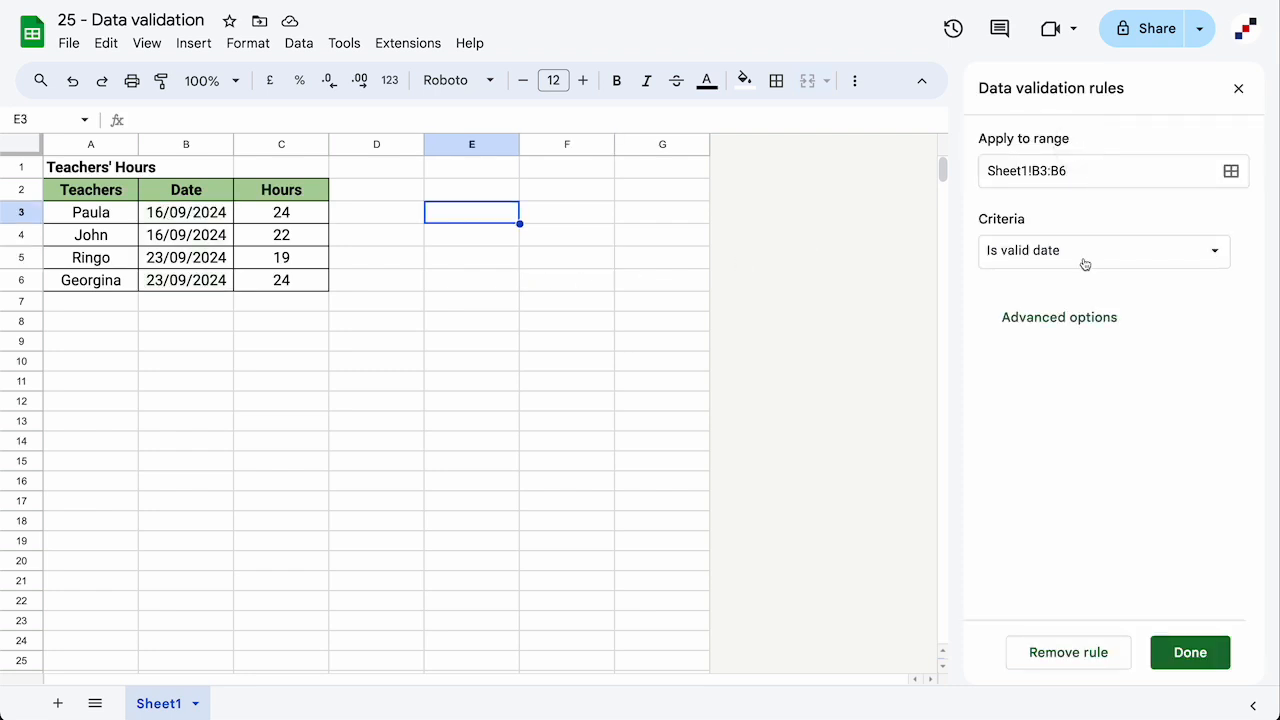
pyautogui.click(1124, 257)
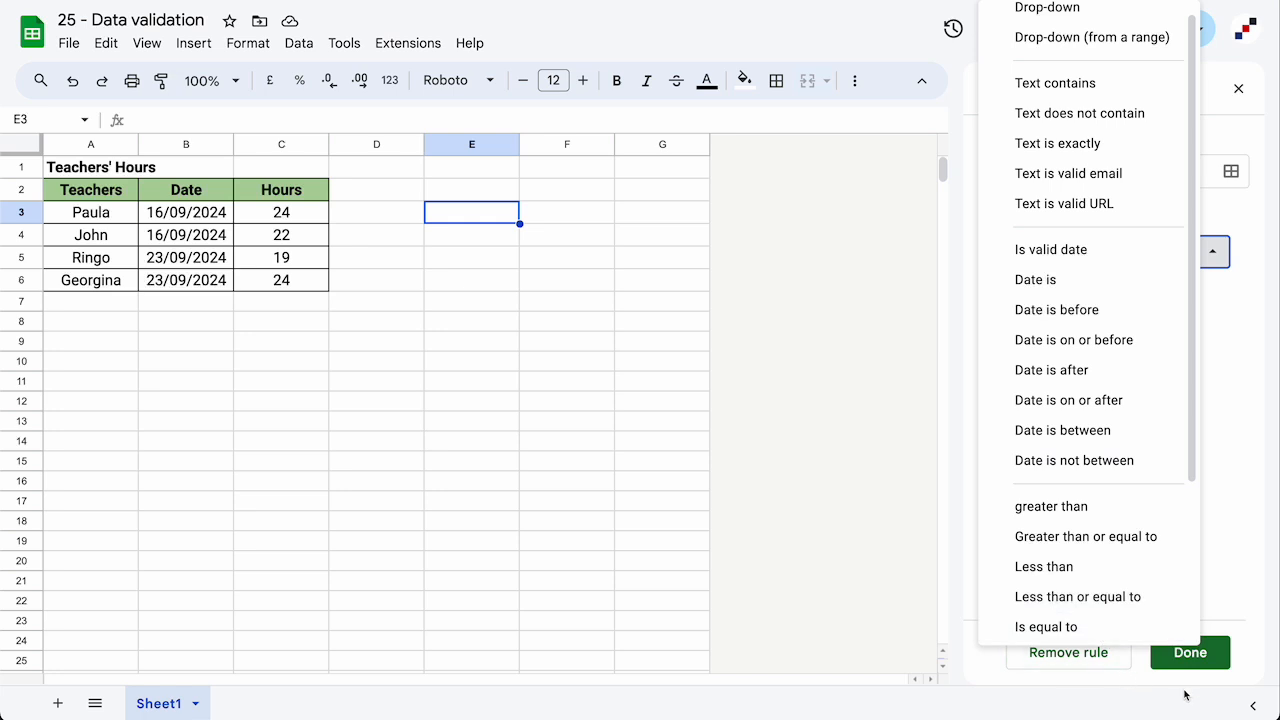
pyautogui.click(1190, 653)
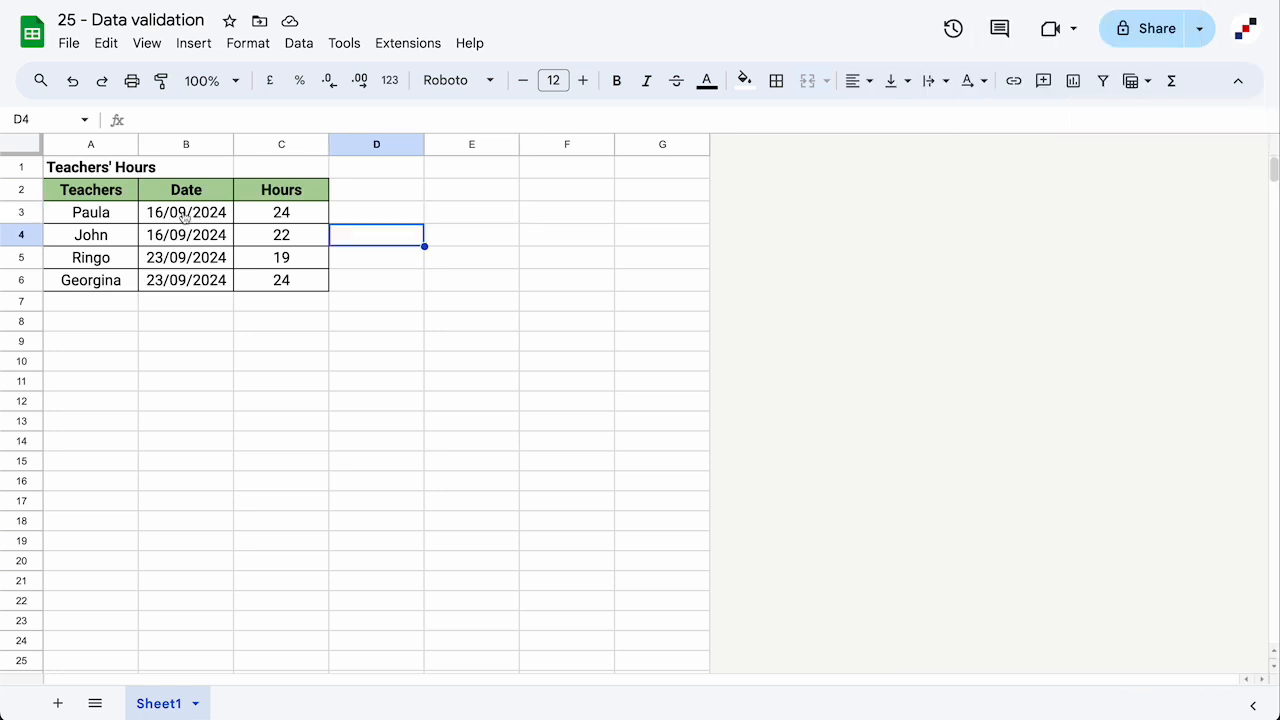
# - Try the calendar date pickers in B3 and B6, picking 18/09/2024 in B3 and resetting it to 16/09/2024
pyautogui.click(185, 216)
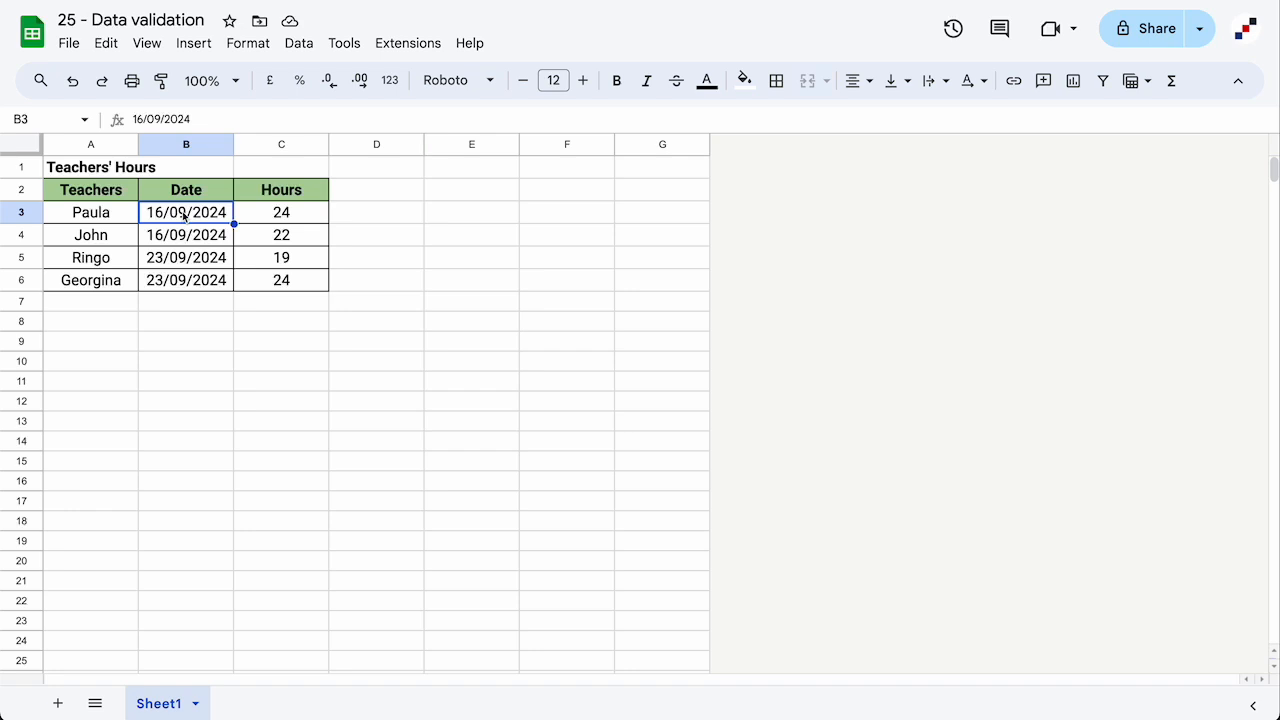
pyautogui.doubleClick(180, 215)
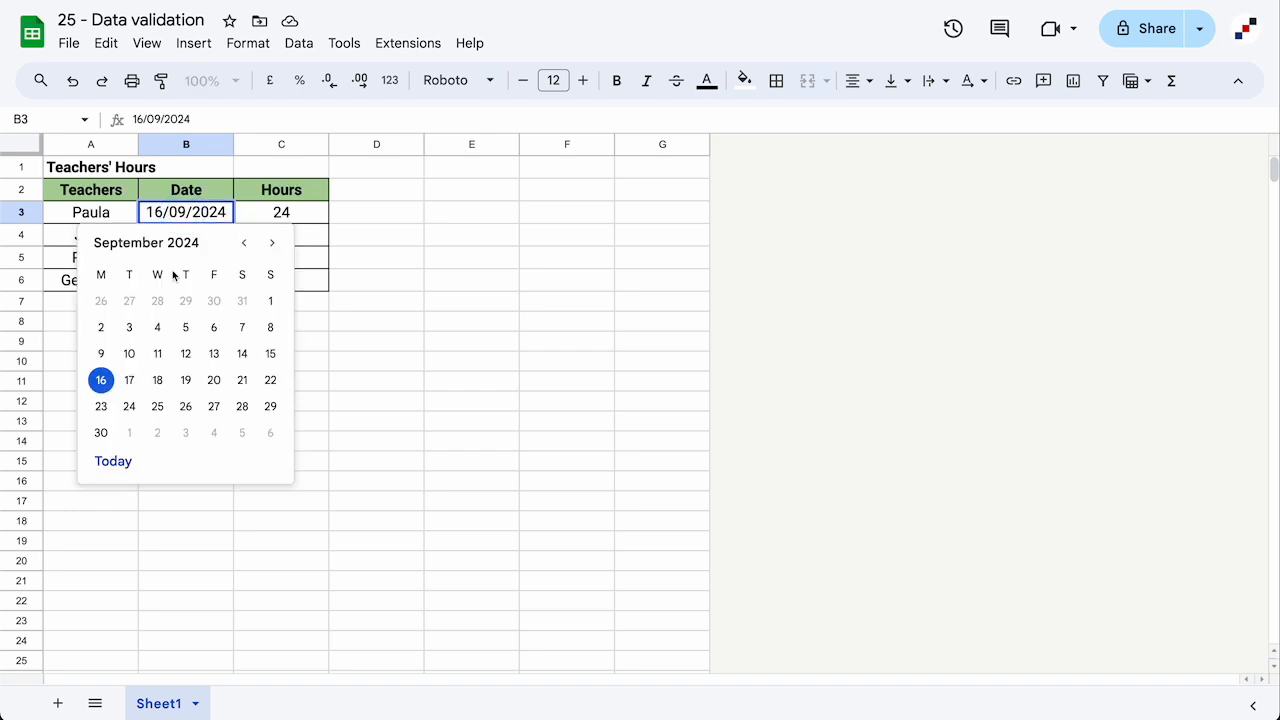
pyautogui.click(157, 382)
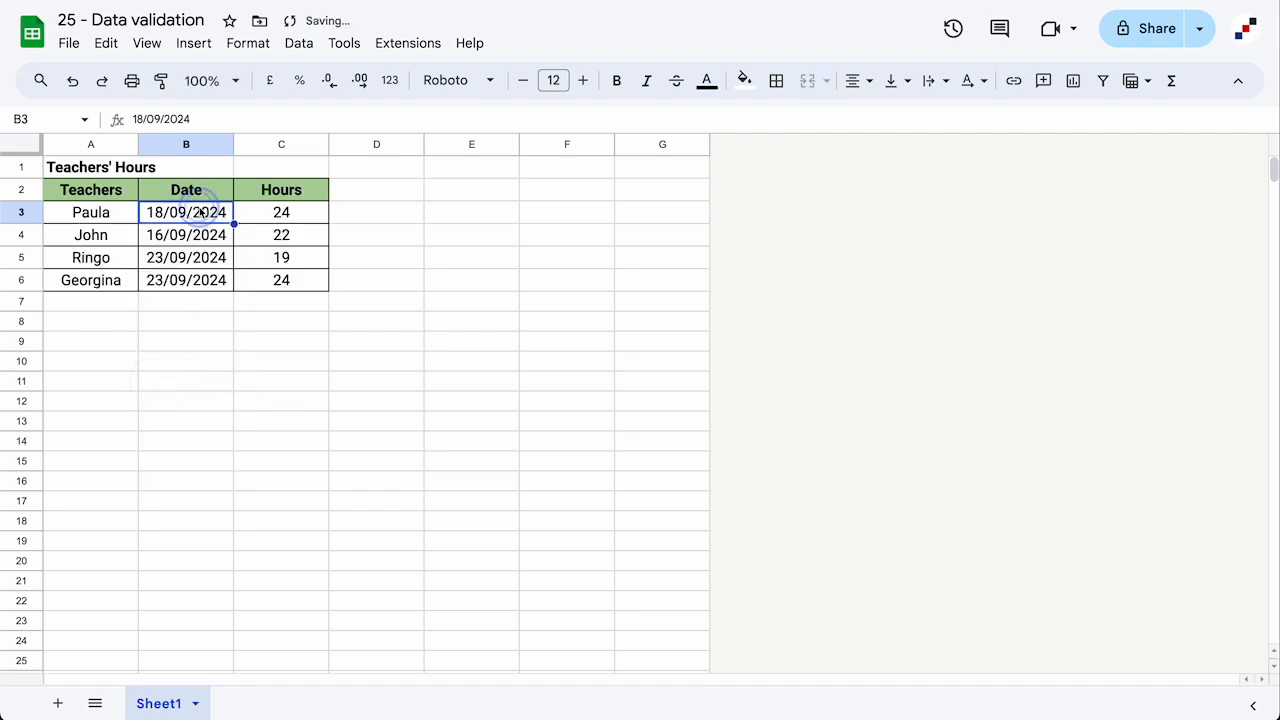
pyautogui.press('Return')
pyautogui.click(101, 380)
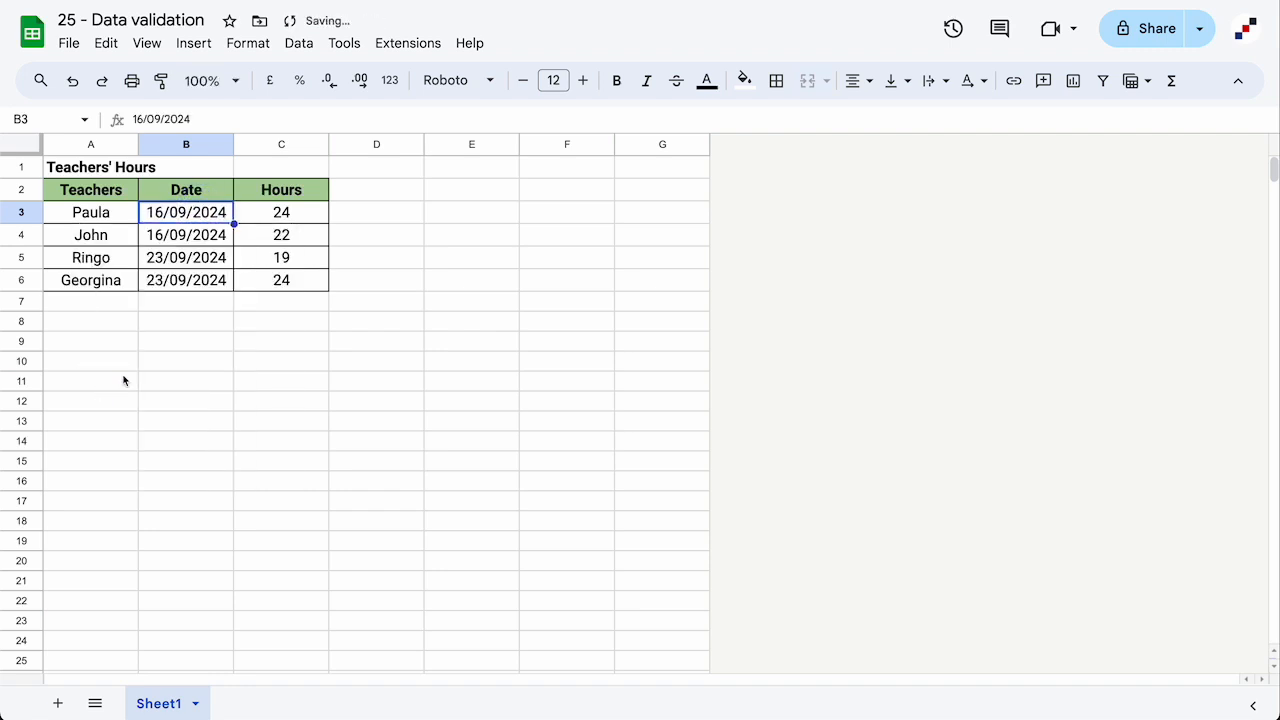
pyautogui.doubleClick(189, 283)
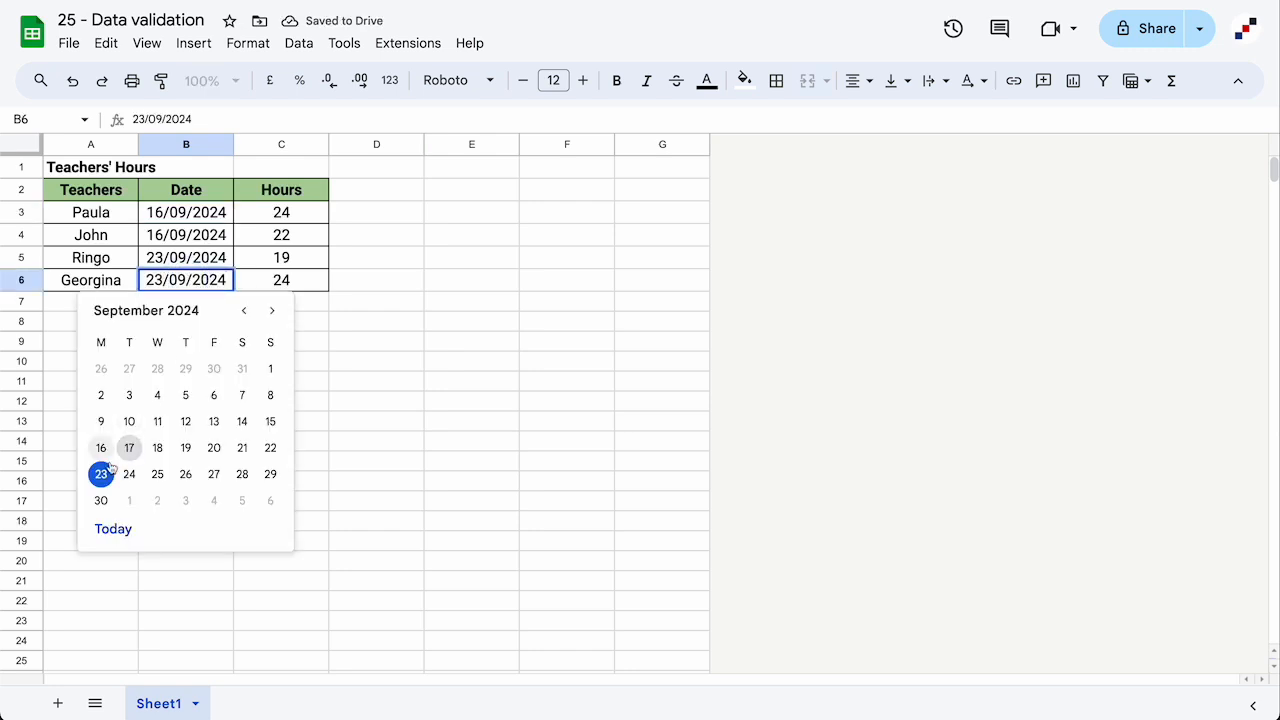
pyautogui.click(498, 322)
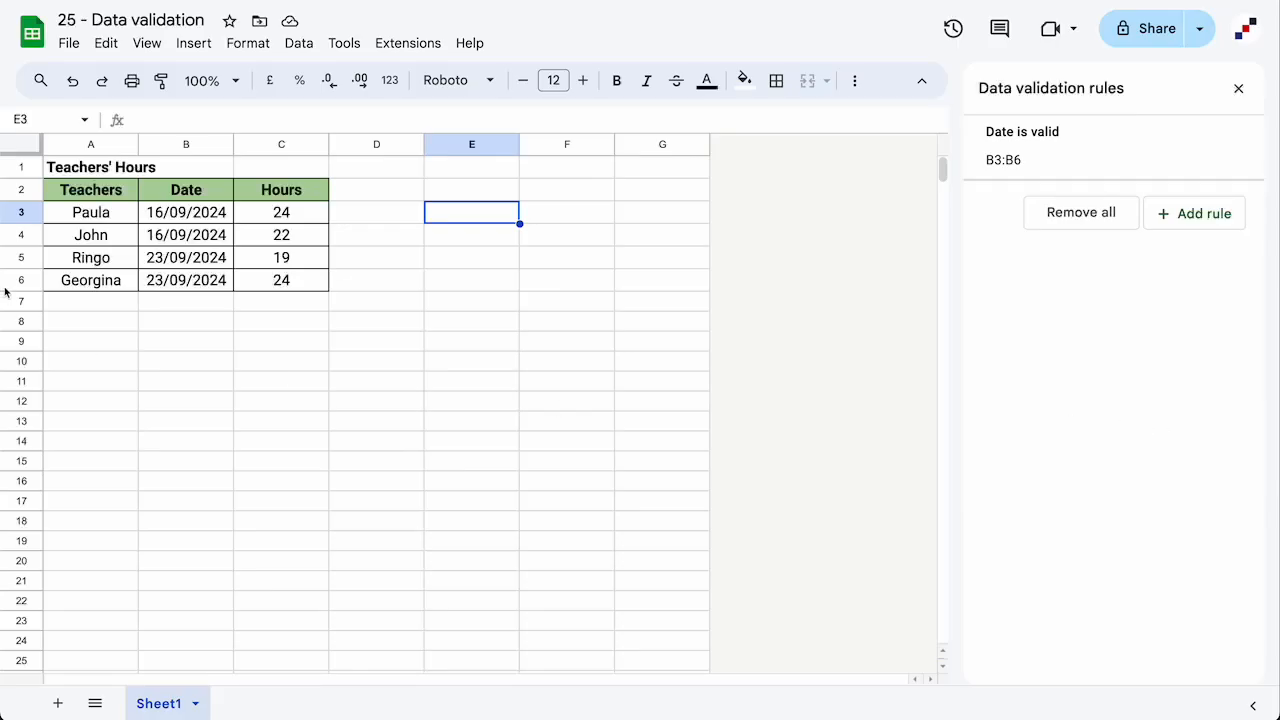
# - Start a new data validation rule for the hours in C3:C6
pyautogui.click(312, 214)
pyautogui.moveTo(312, 214); pyautogui.dragTo(299, 260)
pyautogui.rightClick(302, 260)
pyautogui.scroll(-1, 366, 394)
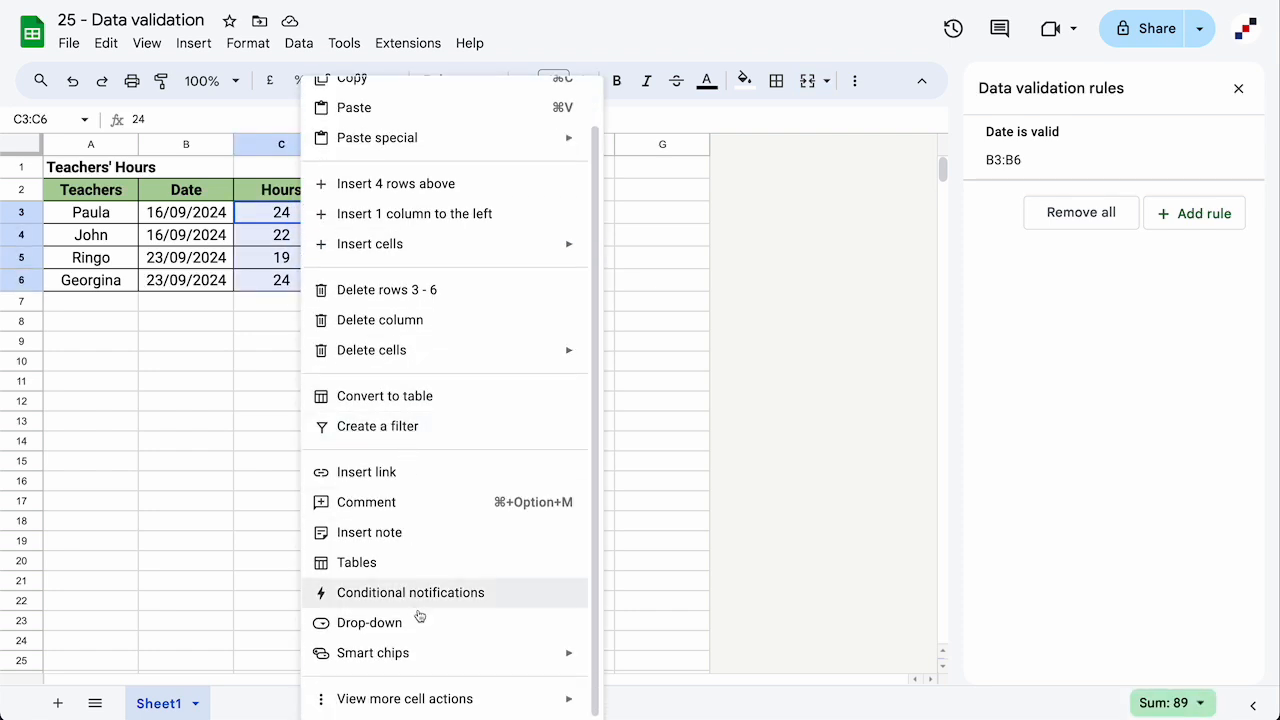
pyautogui.moveTo(455, 667)
pyautogui.moveTo(464, 702)
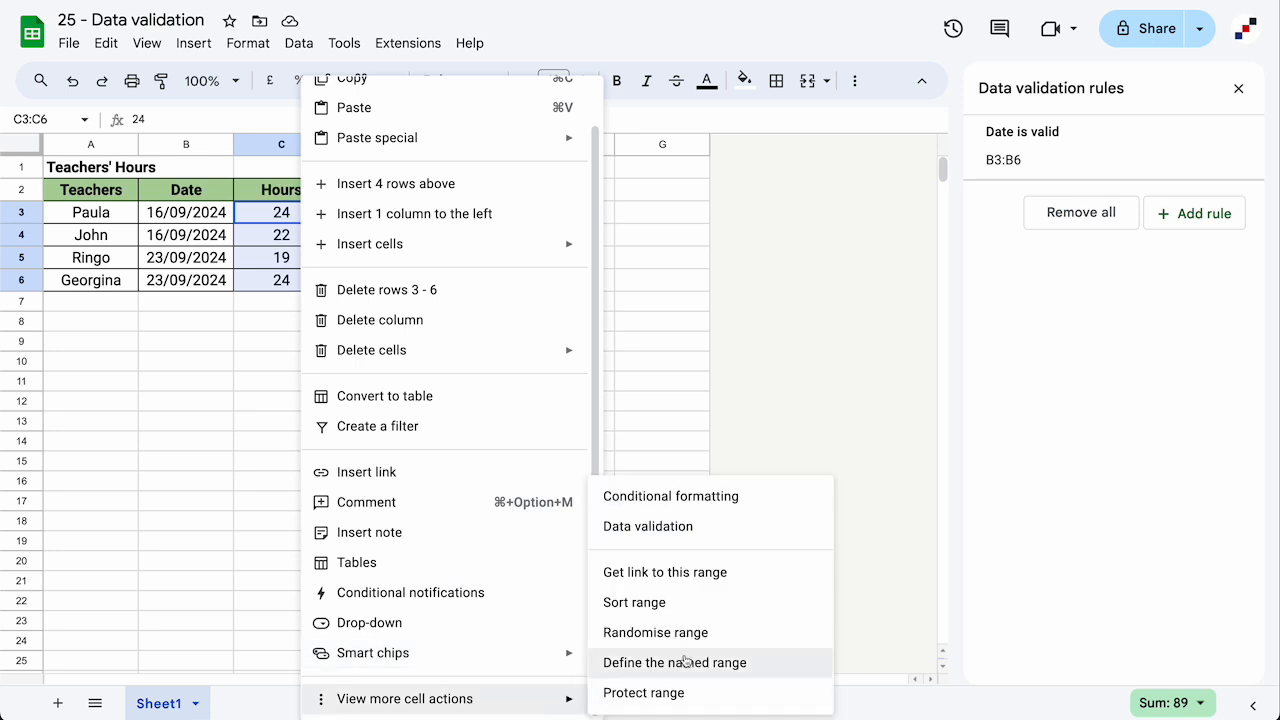
pyautogui.click(659, 536)
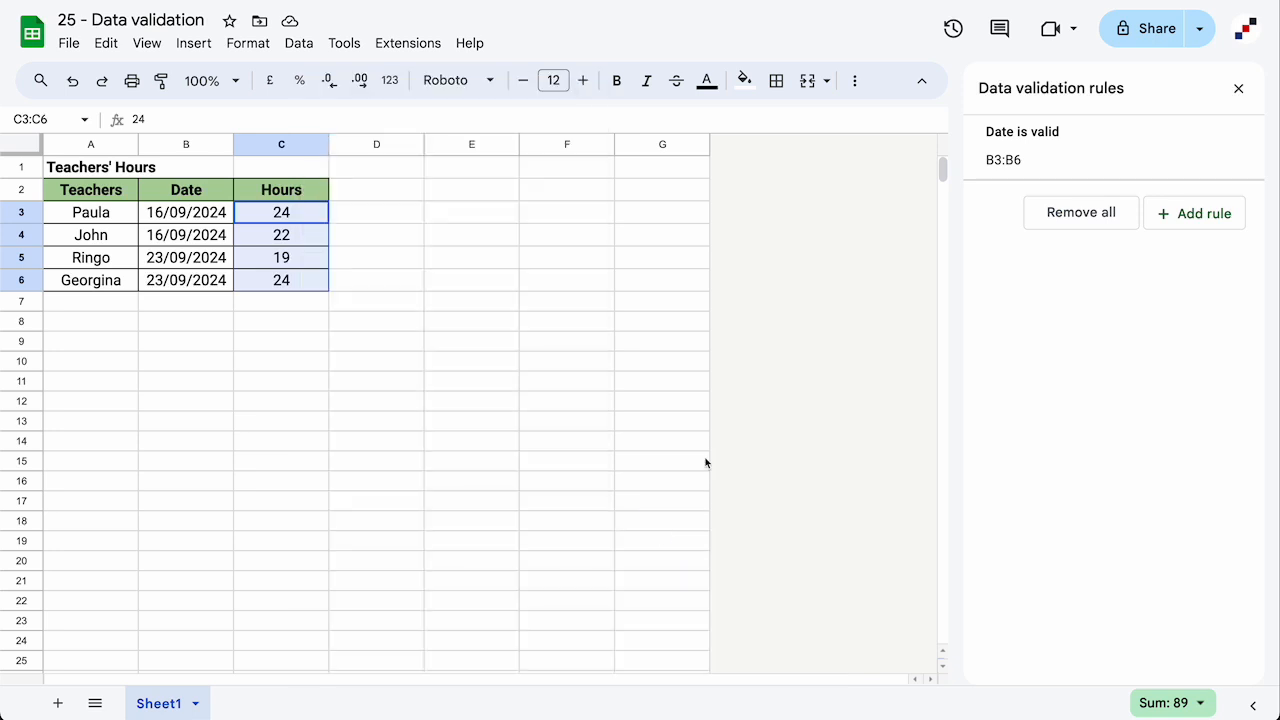
pyautogui.click(1200, 214)
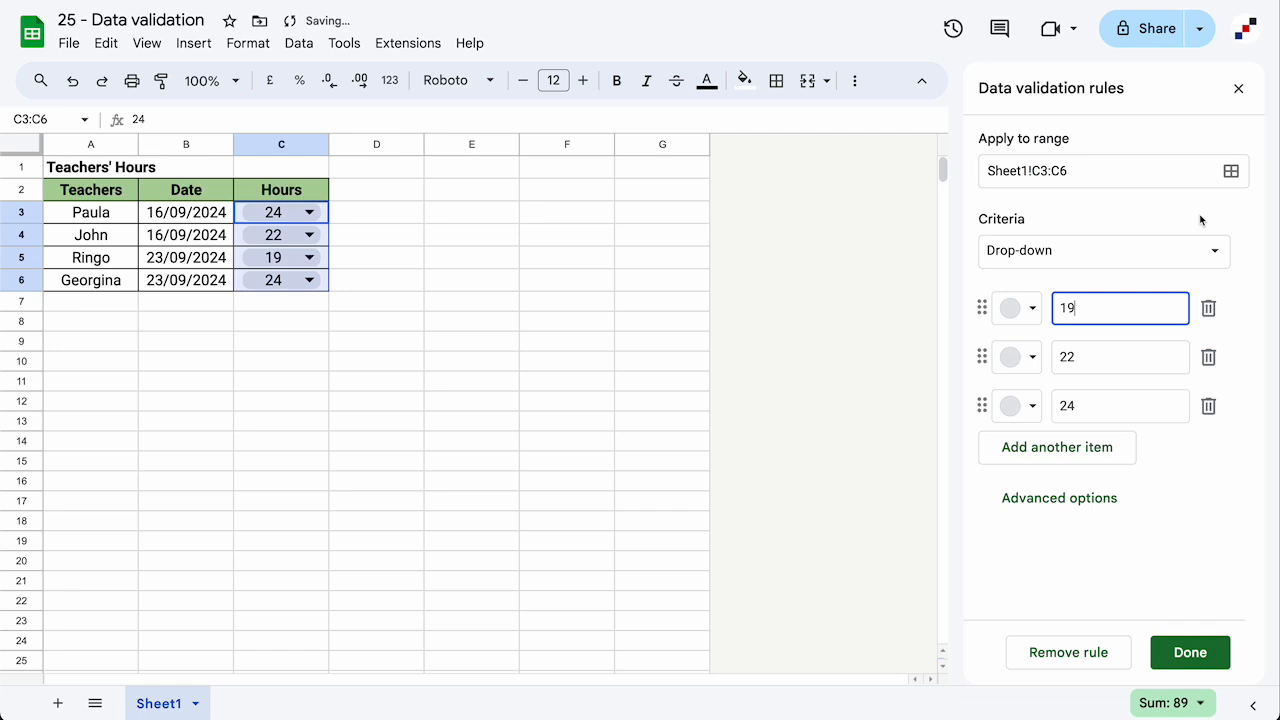
# - Set the hours rule's criterion to "Is between" with limits 0 and 24
pyautogui.click(1070, 251)
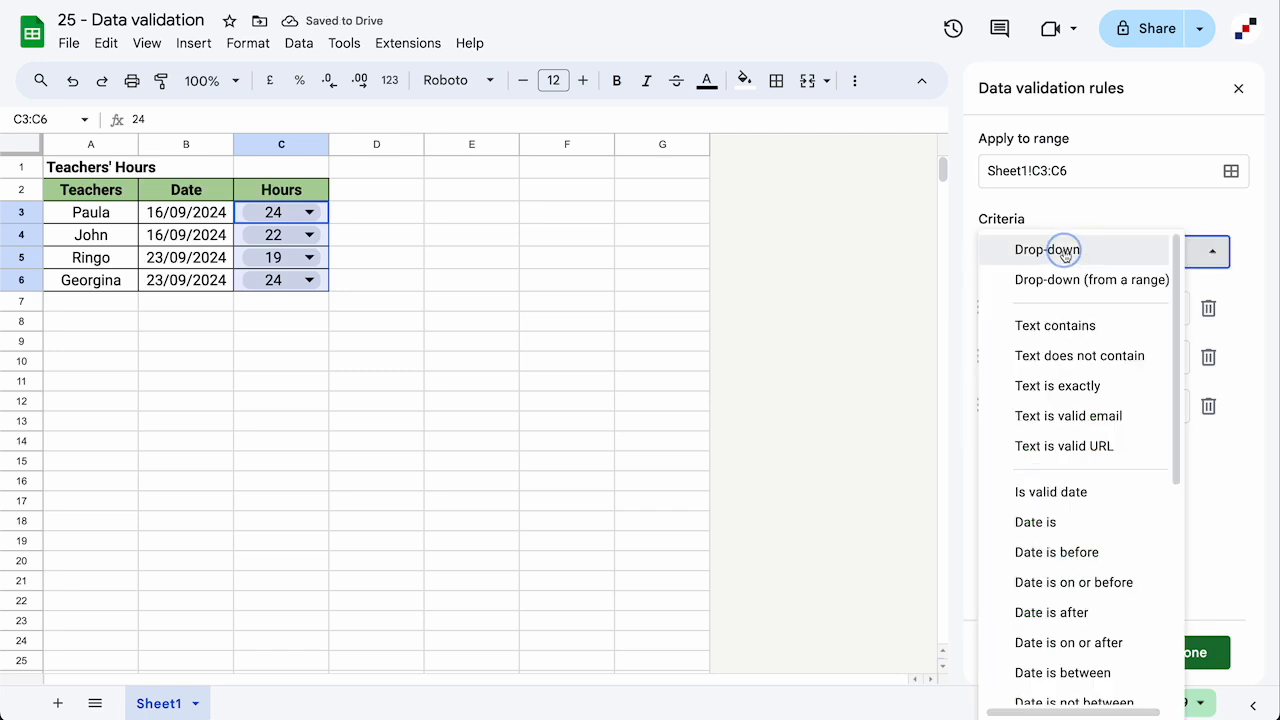
pyautogui.scroll(-4, 1081, 371)
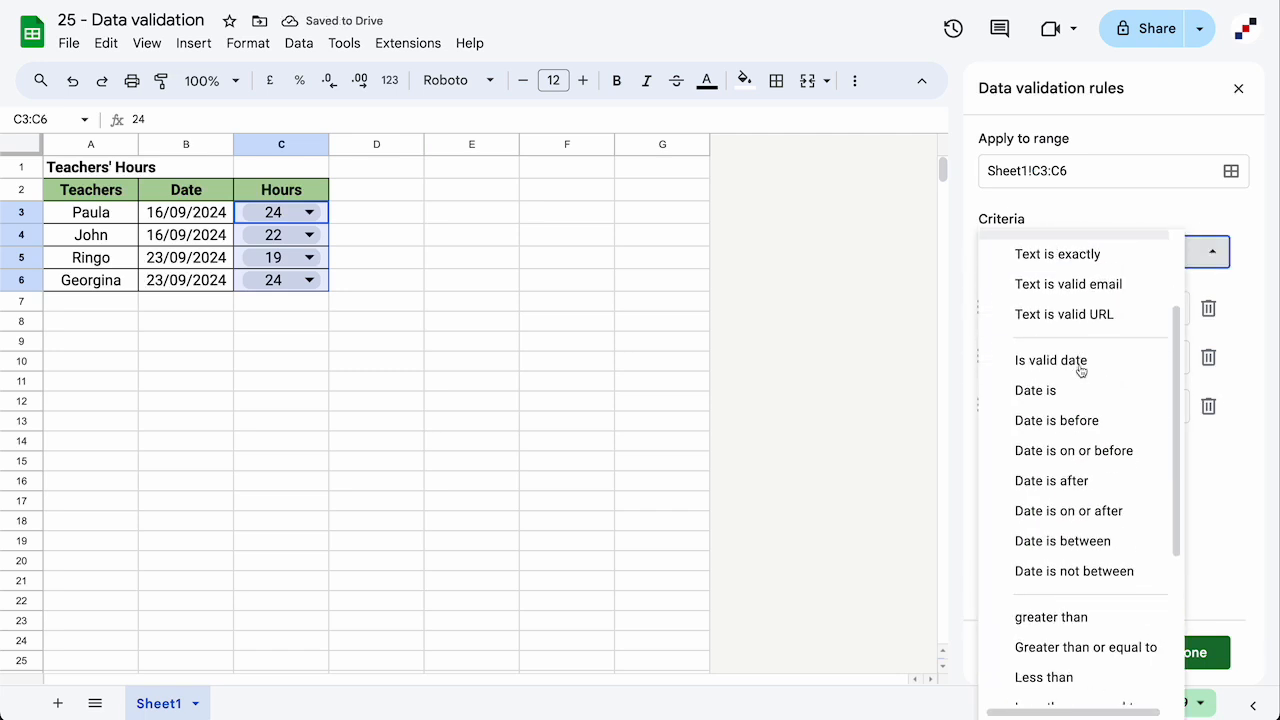
pyautogui.scroll(-2, 1081, 371)
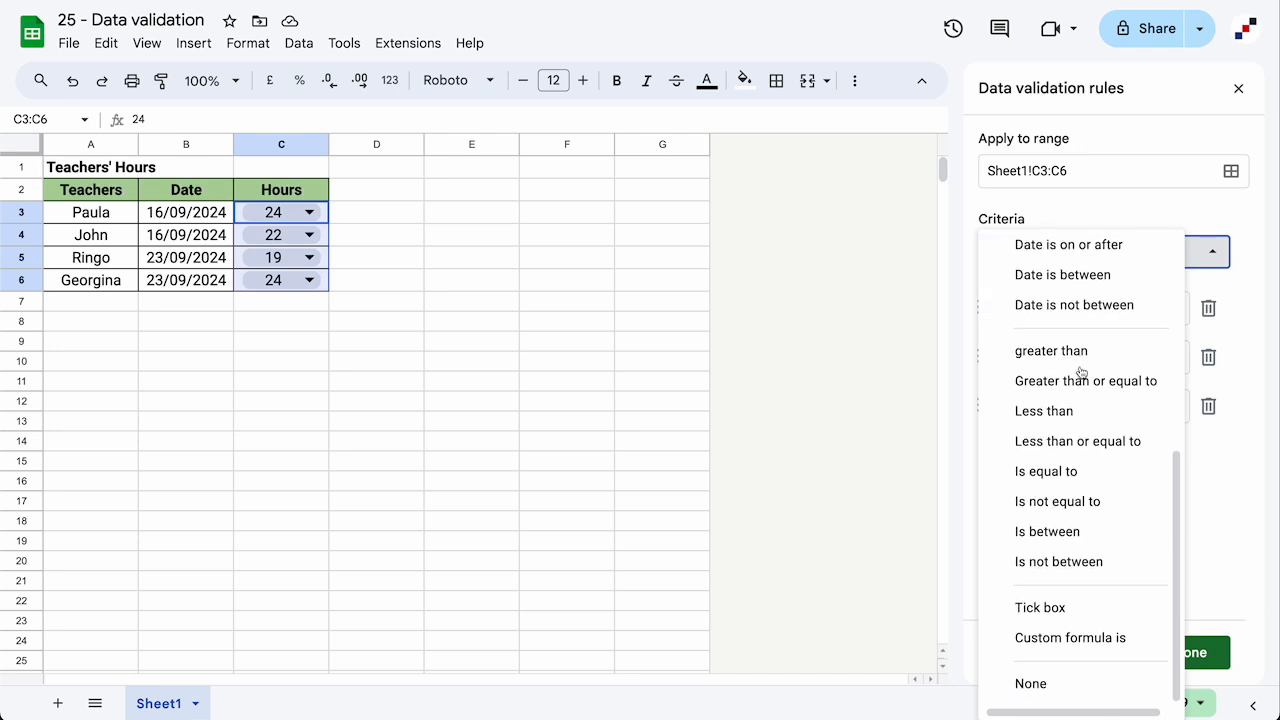
pyautogui.click(1061, 539)
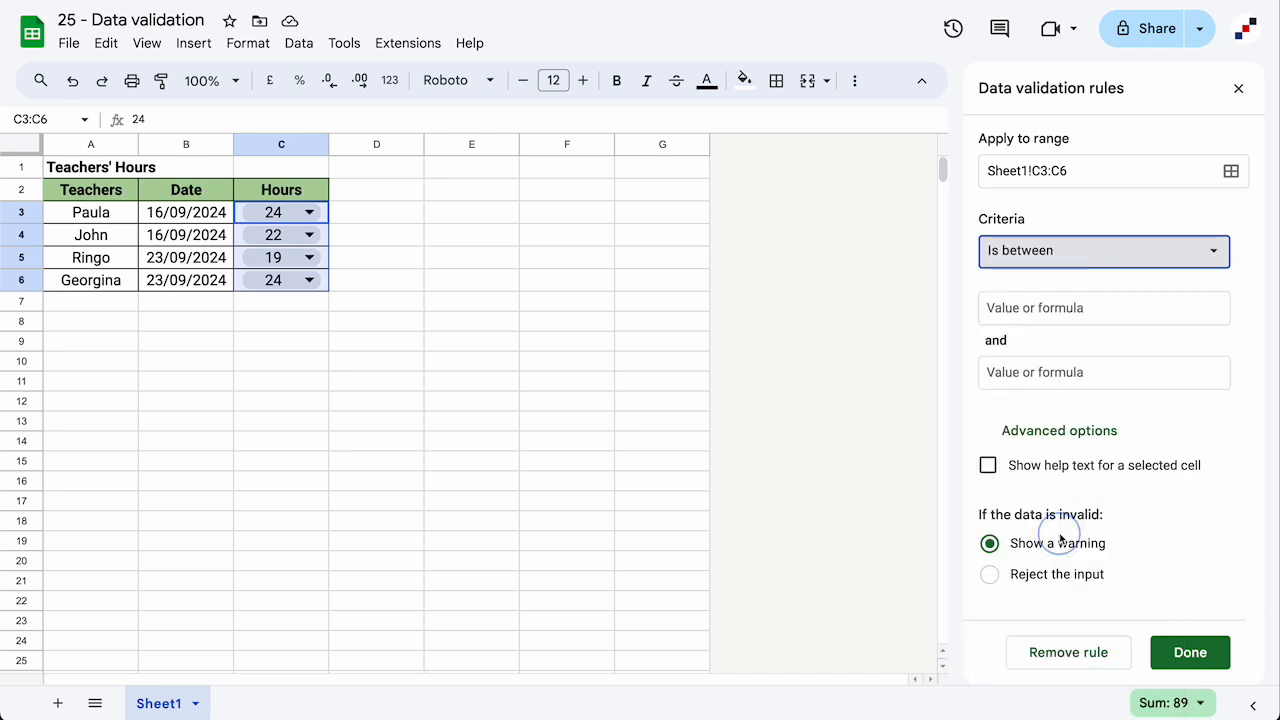
pyautogui.click(1030, 307)
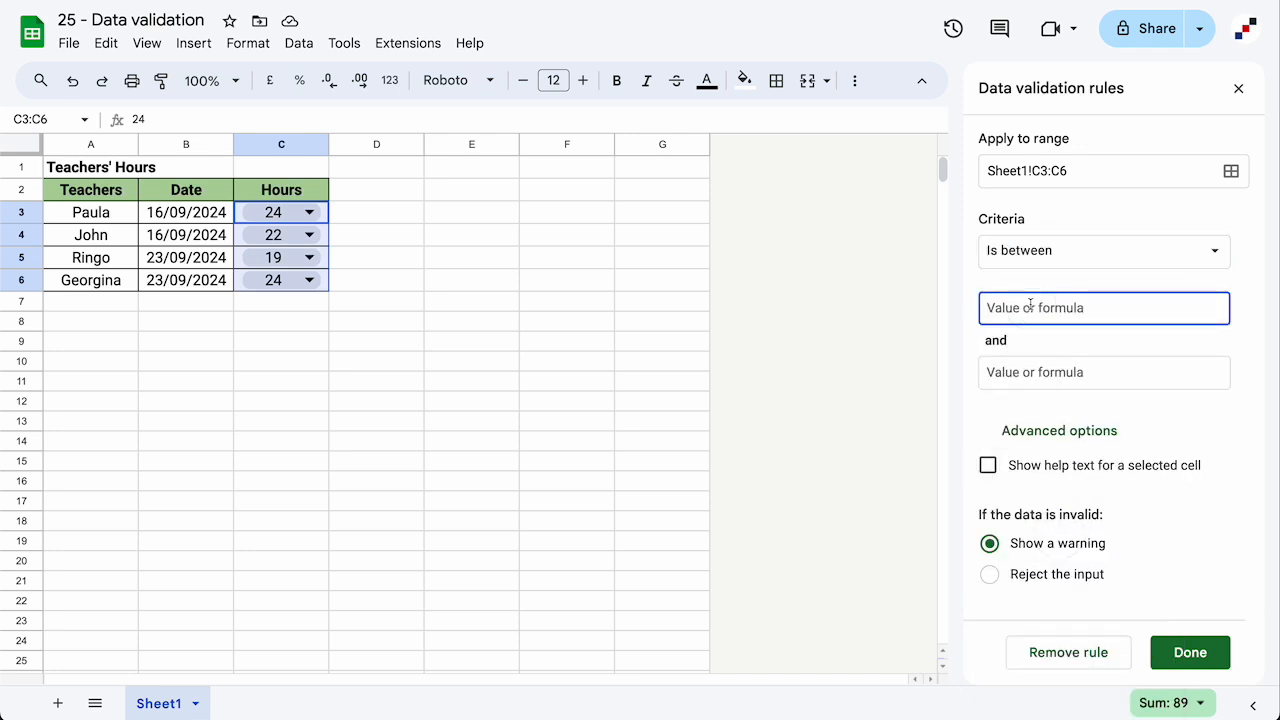
pyautogui.write('0')
pyautogui.click(1012, 372)
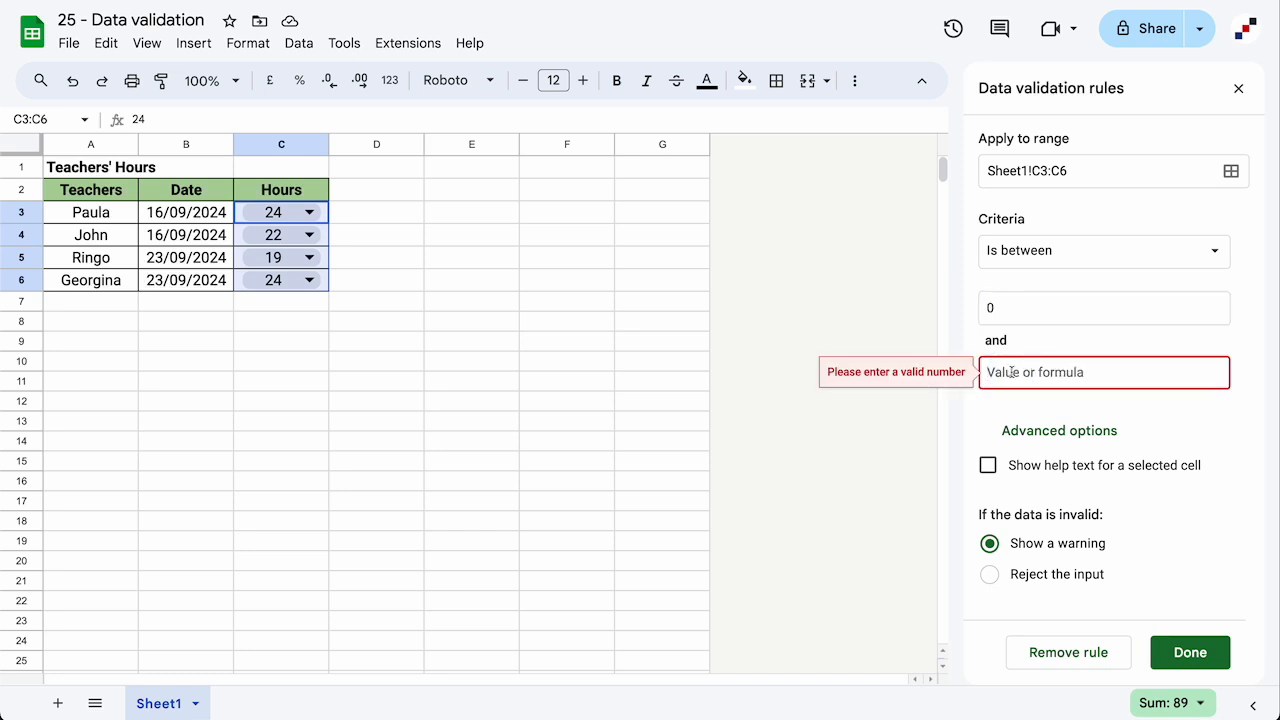
pyautogui.write('24')
pyautogui.click(1019, 409)
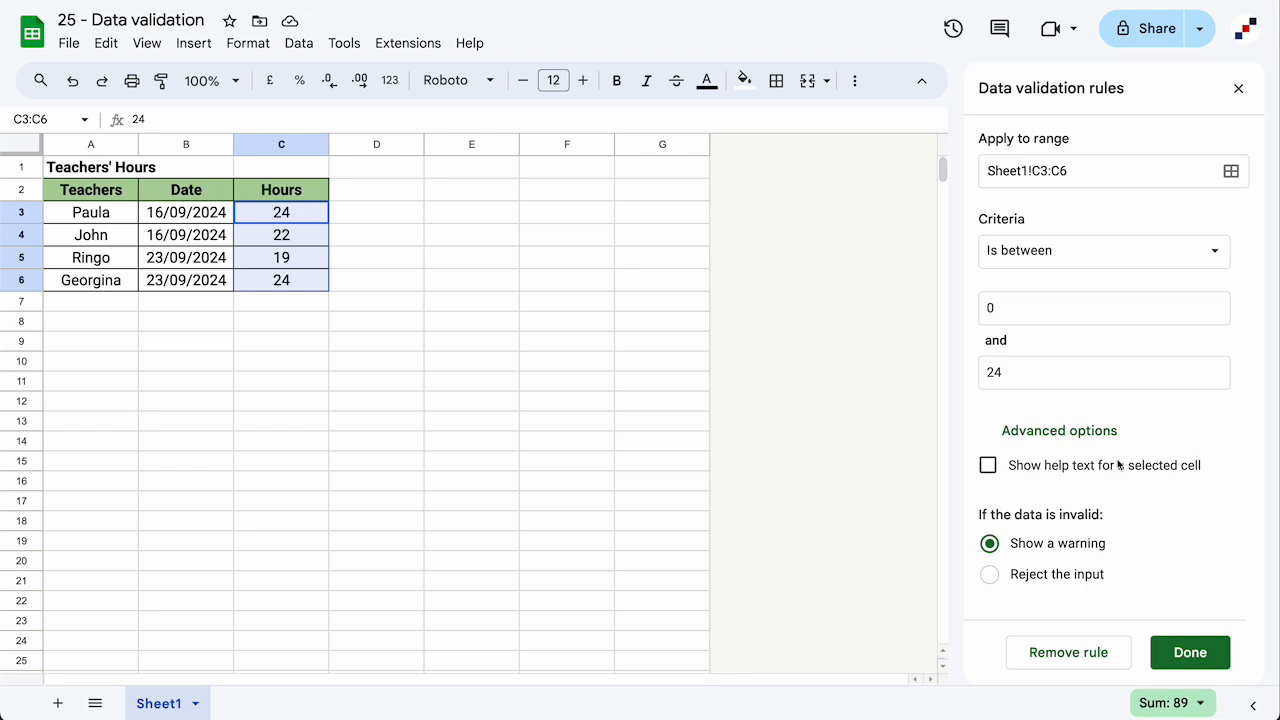
# - Make the hours rule reject invalid input, enable the help text "Enter a number between 0 and 24", and save the rule
pyautogui.click(990, 575)
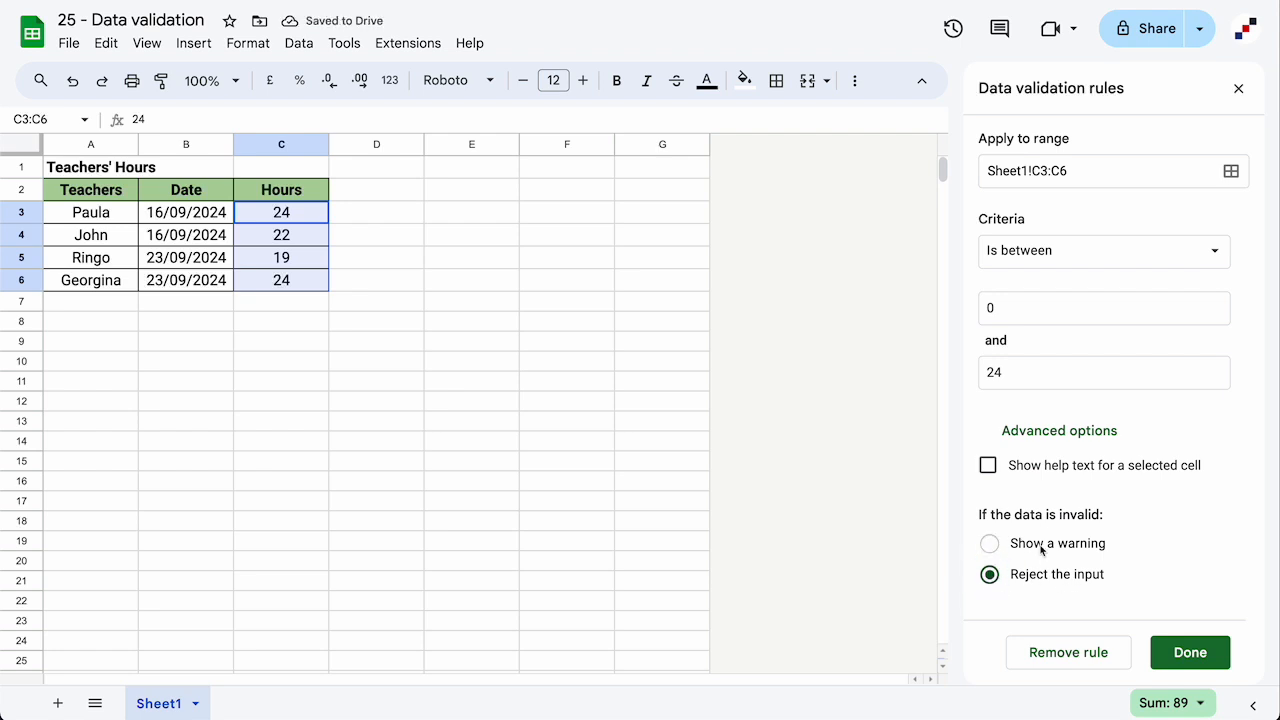
pyautogui.click(988, 466)
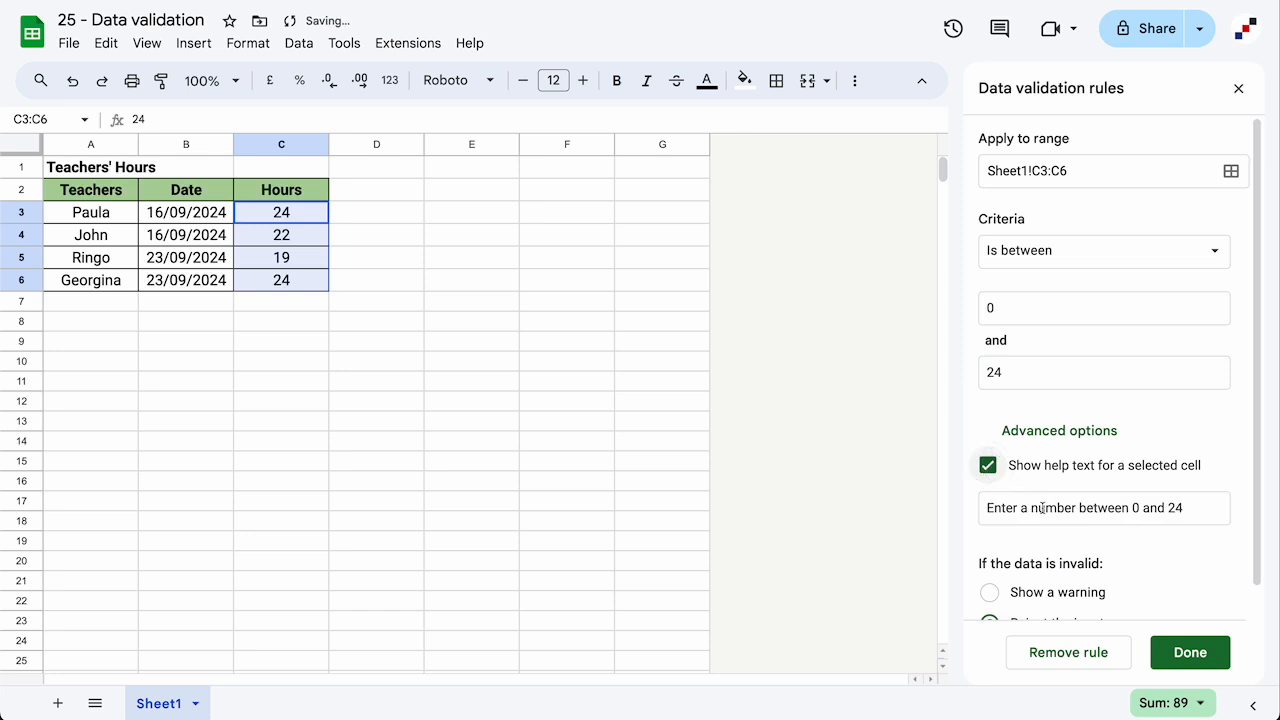
pyautogui.click(1190, 652)
# - Test the hours rule by clearing C3 and entering 24 in it
pyautogui.click(308, 258)
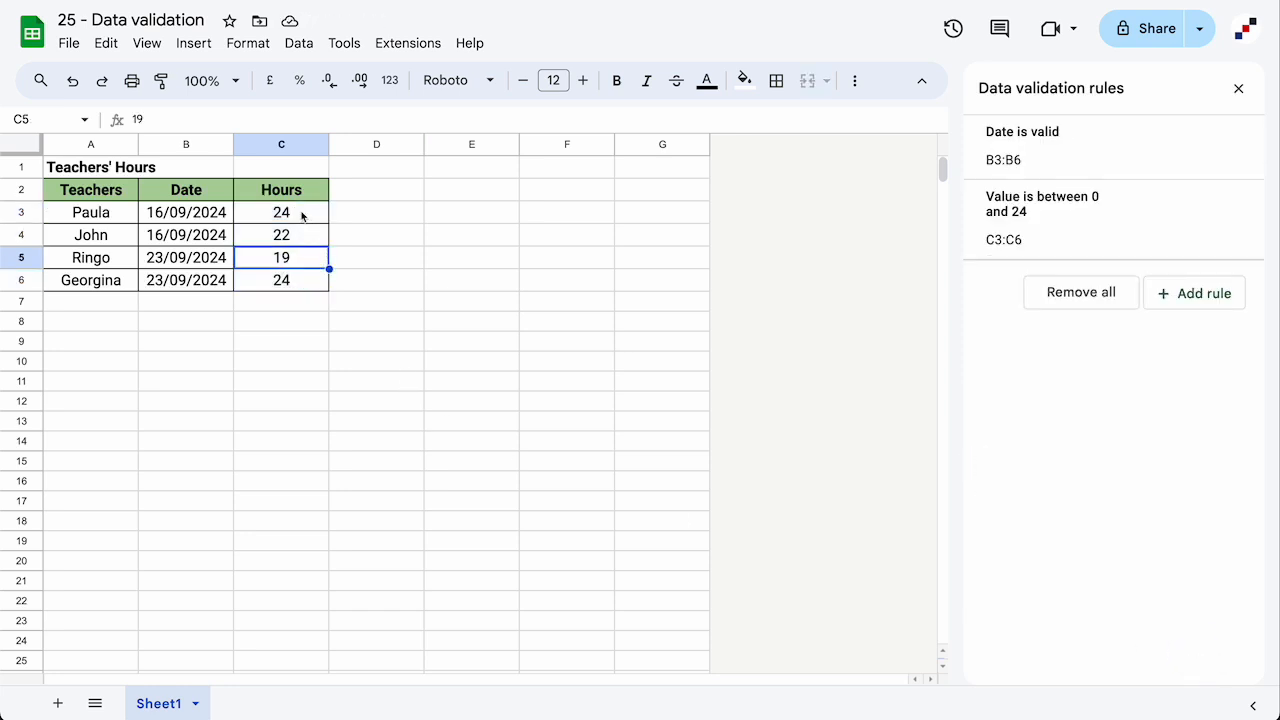
pyautogui.click(302, 216)
pyautogui.press('Delete')
pyautogui.write('24')
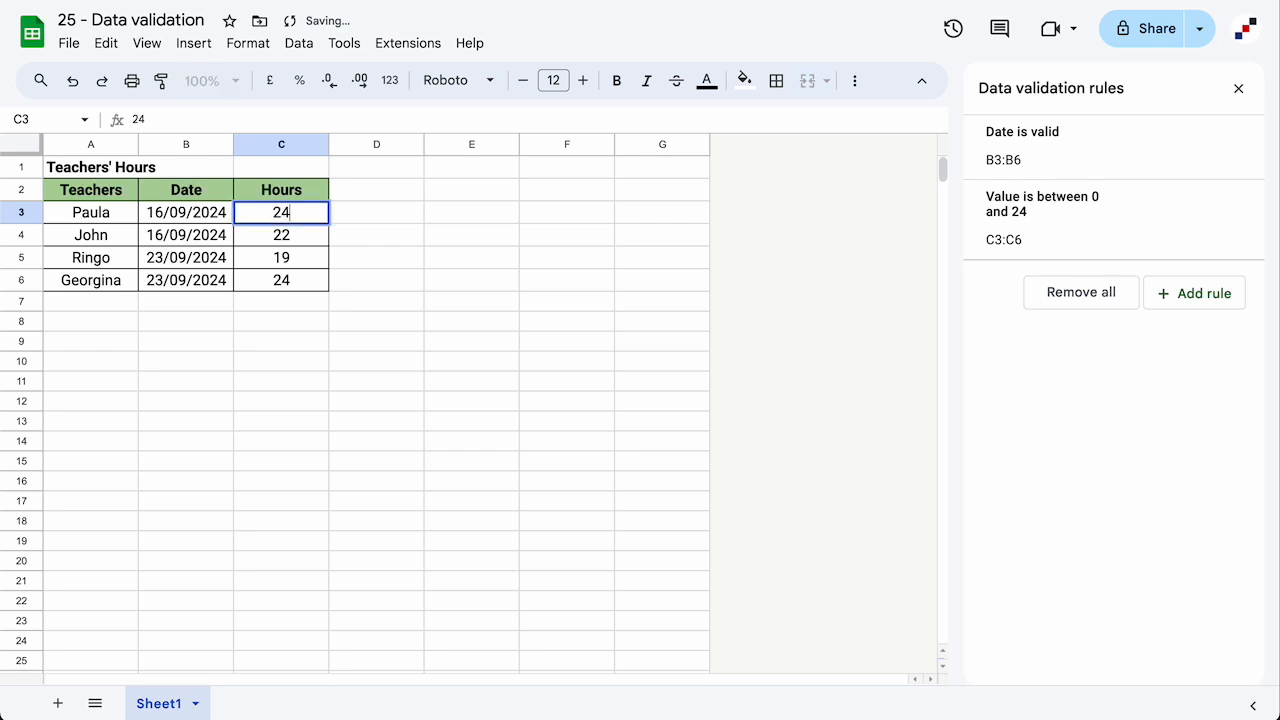
pyautogui.press('Tab')
# - Test the hours rule with the out-of-range value 25 in C3, and dismiss the message
pyautogui.press('Left')
pyautogui.write('25')
pyautogui.press('Tab')
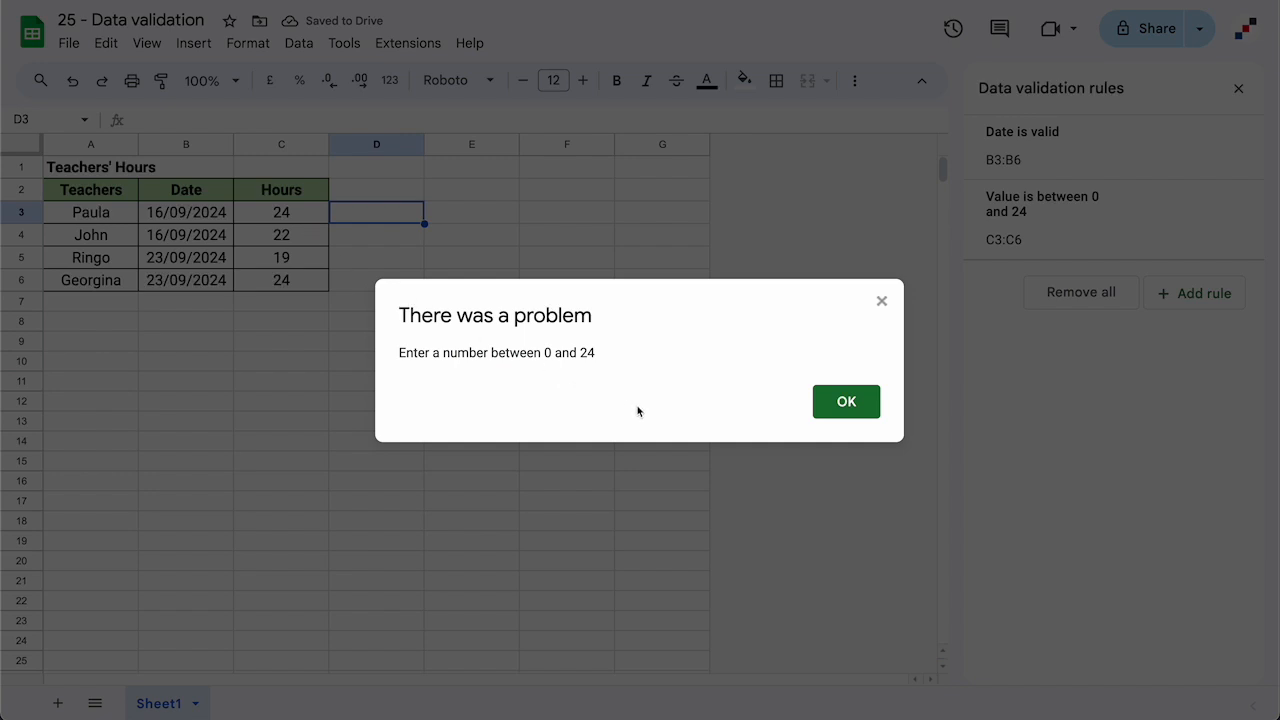
pyautogui.click(846, 402)
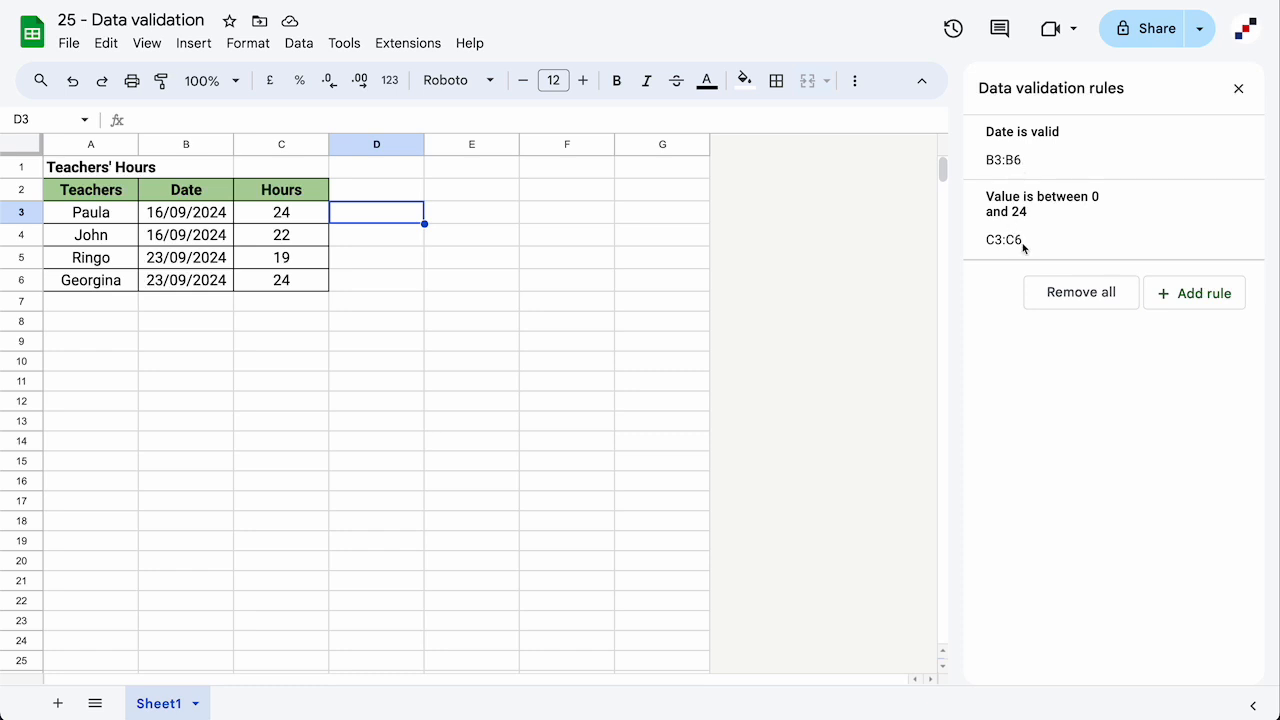
# - Start a trial validation rule on E3, review the full list of available criteria, and remove that rule
pyautogui.press('Right')
pyautogui.click(1194, 293)
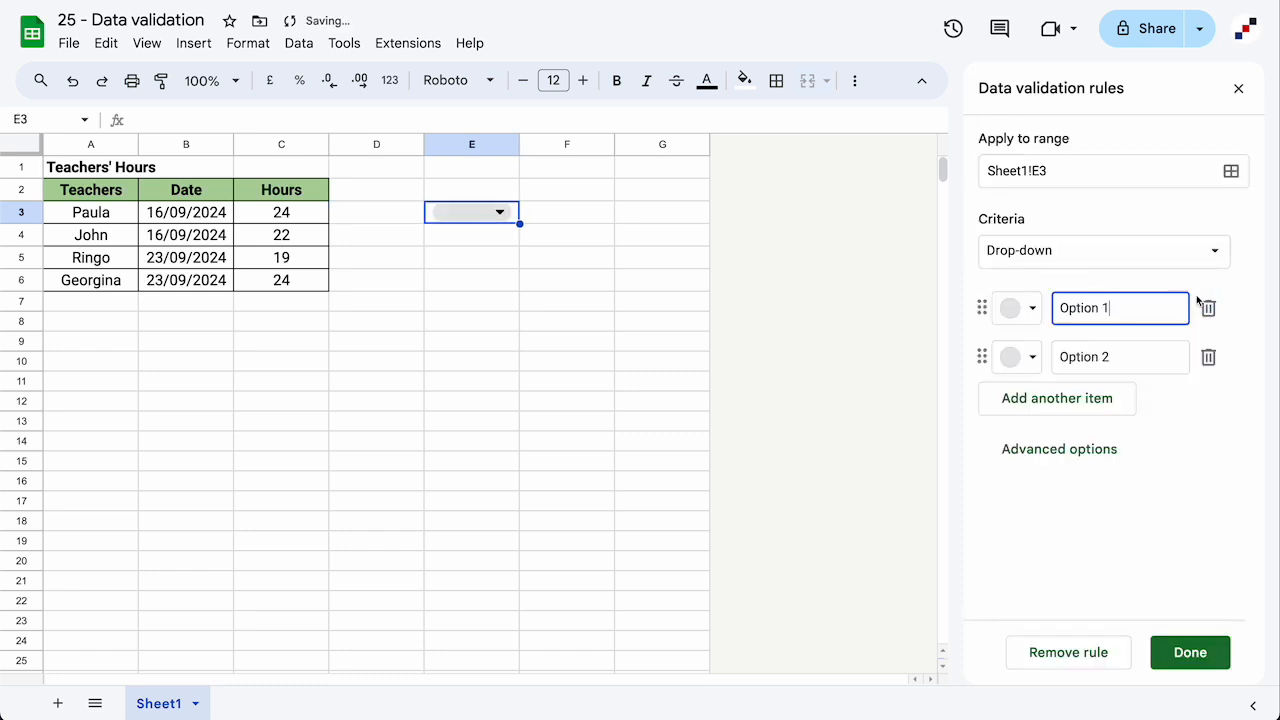
pyautogui.click(1052, 258)
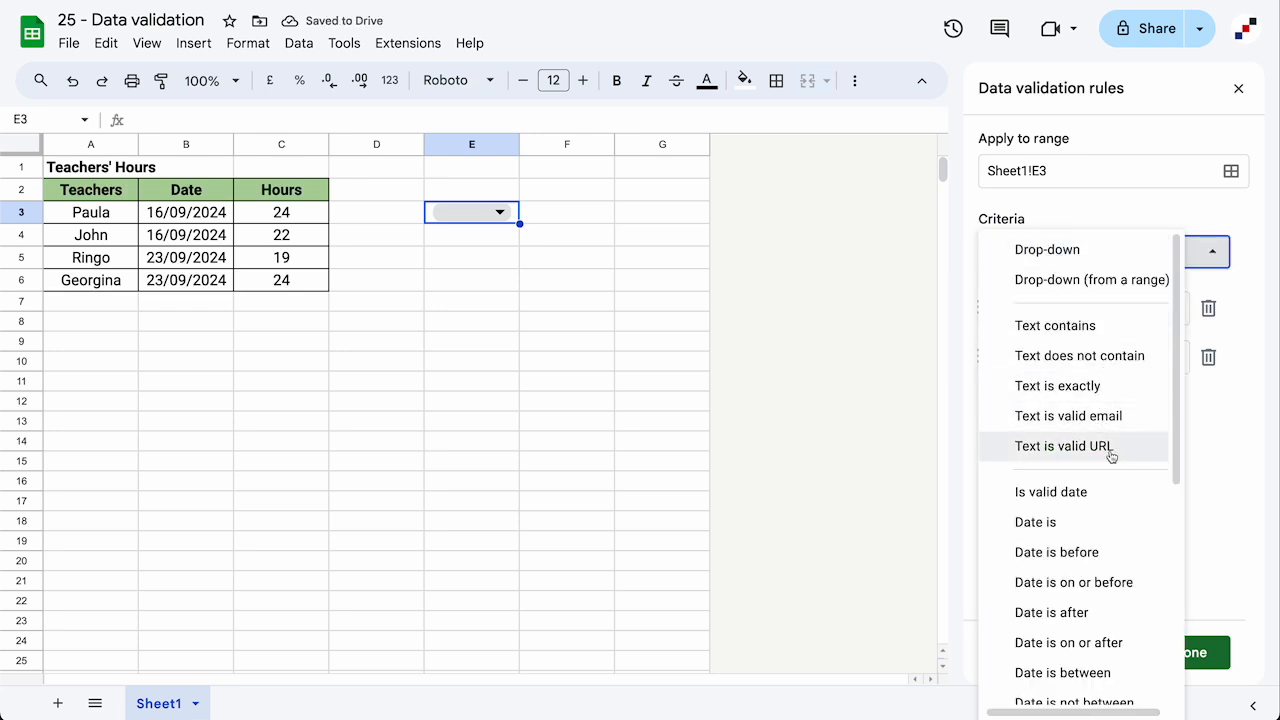
pyautogui.scroll(-1, 1110, 452)
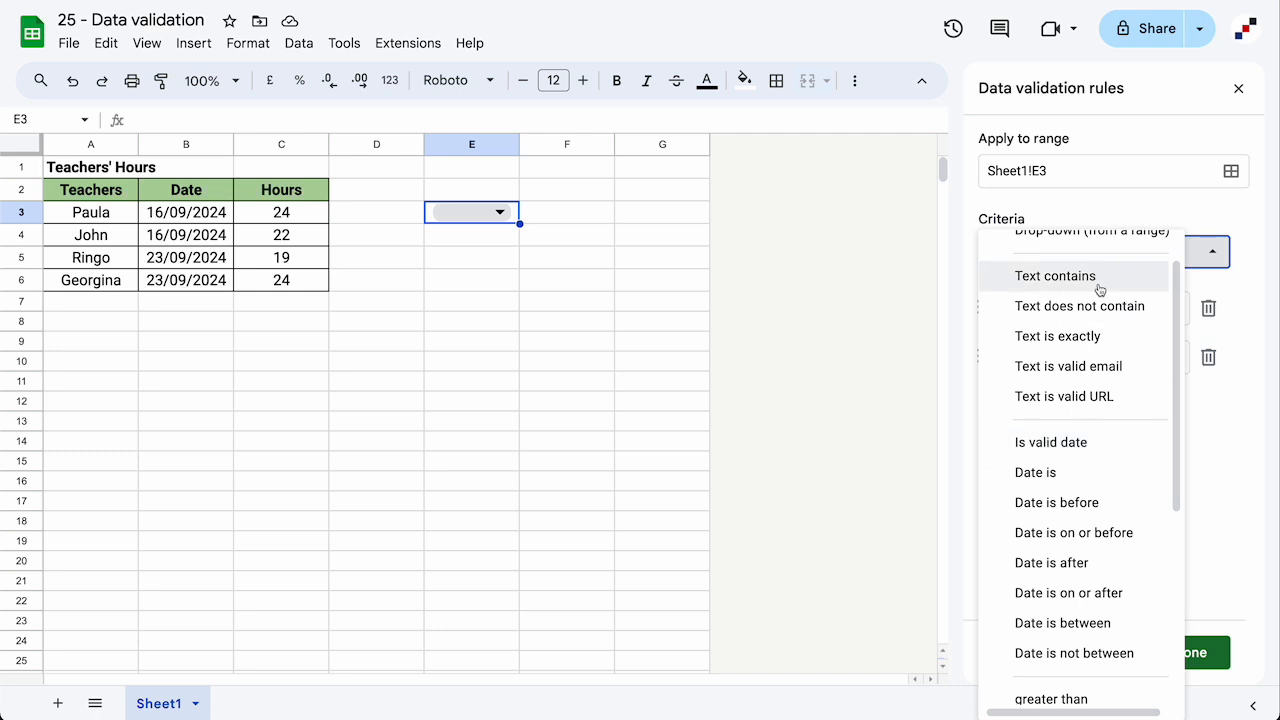
pyautogui.scroll(-4, 1090, 337)
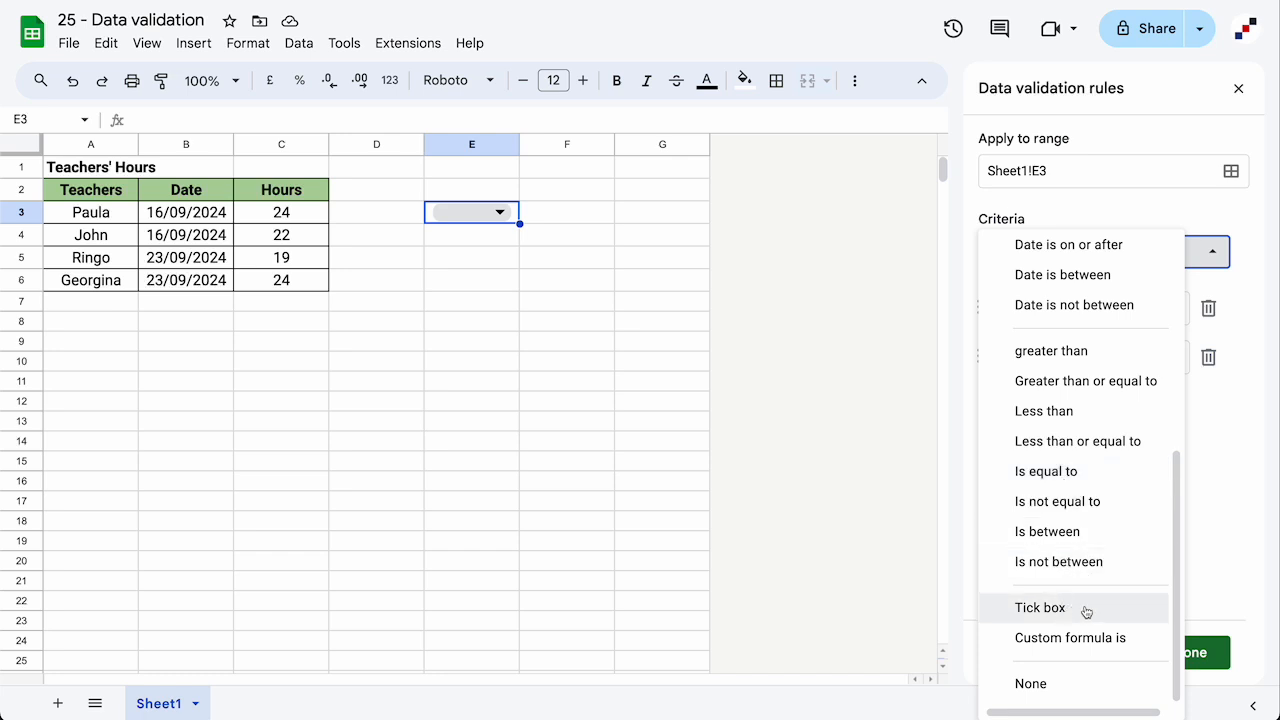
pyautogui.scroll(5, 1090, 500)
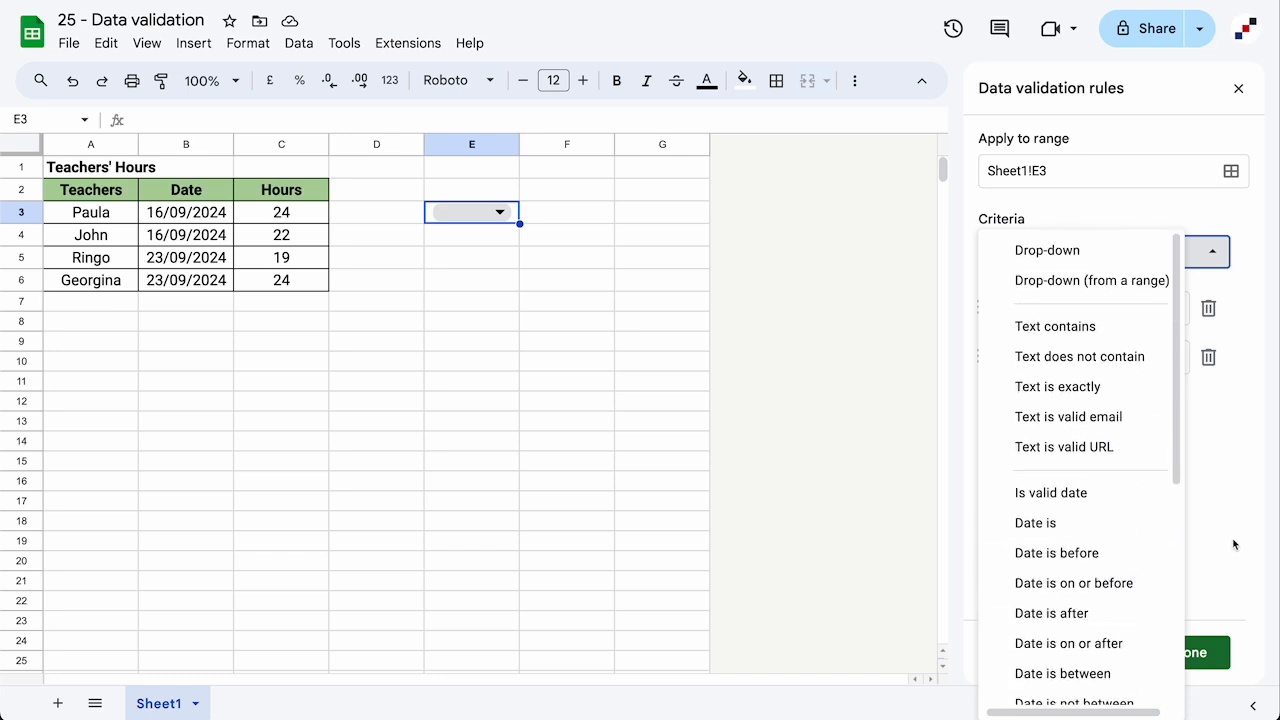
pyautogui.click(1228, 546)
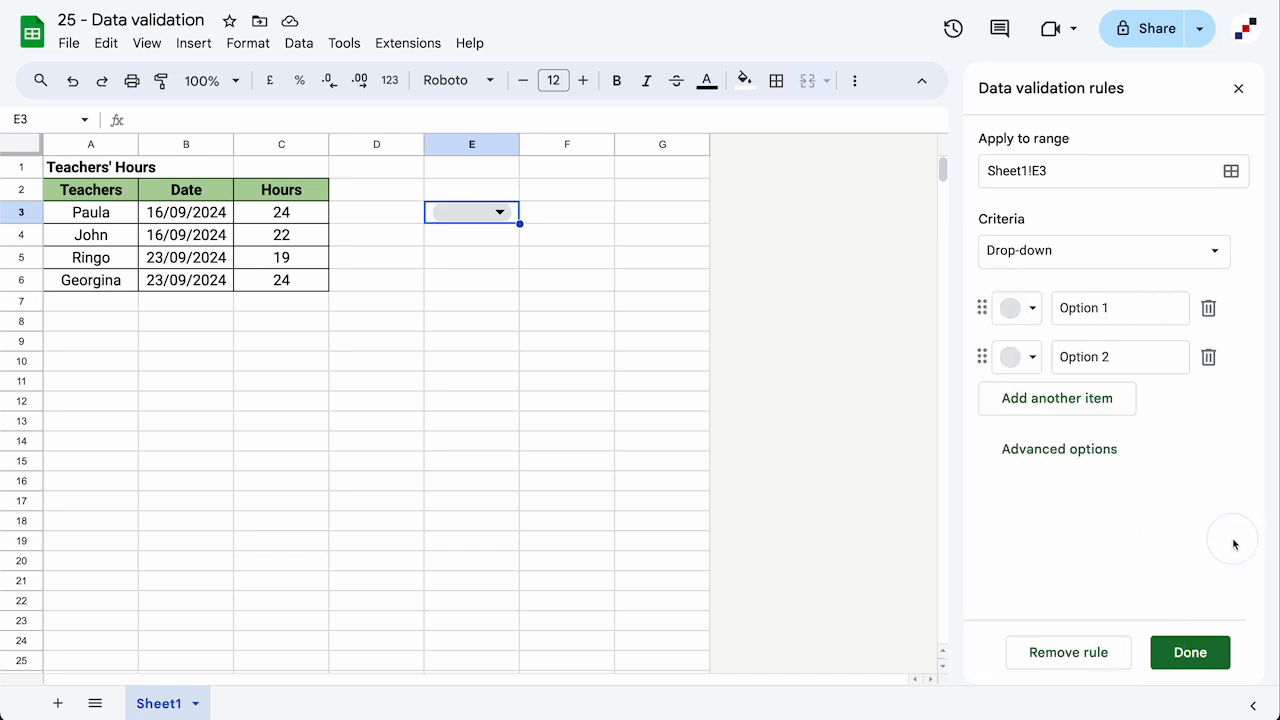
pyautogui.click(1068, 652)
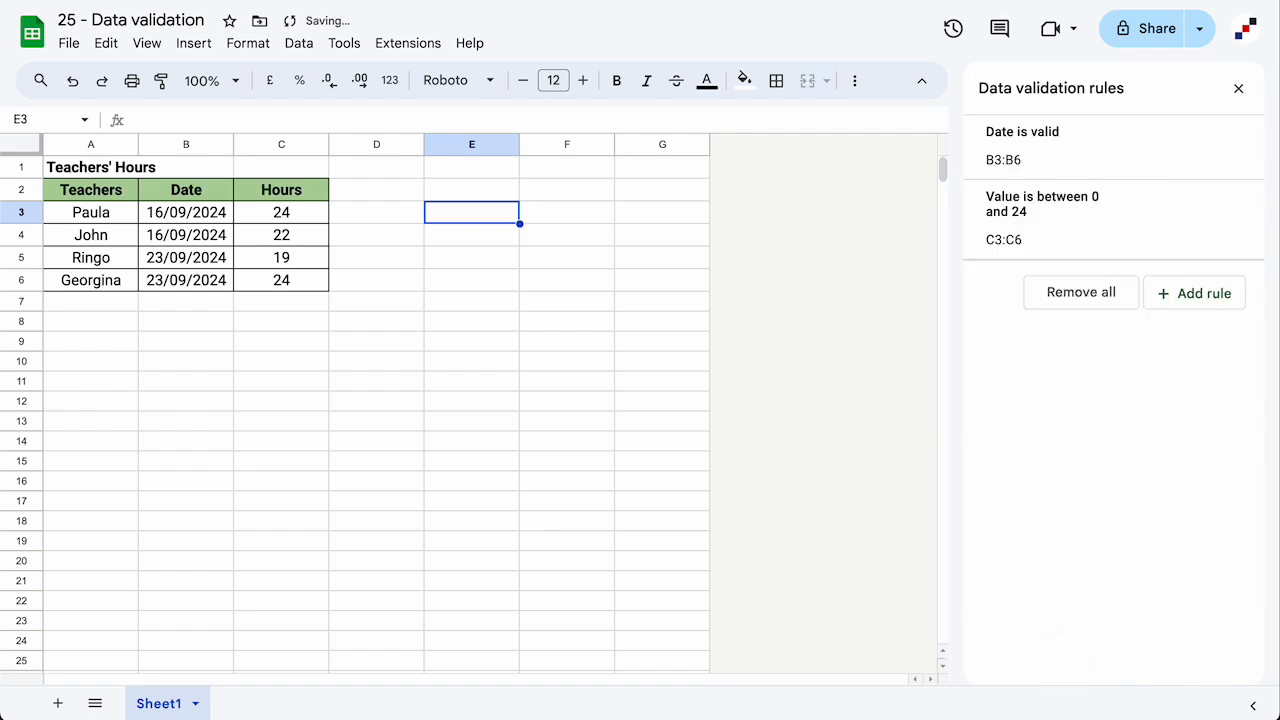